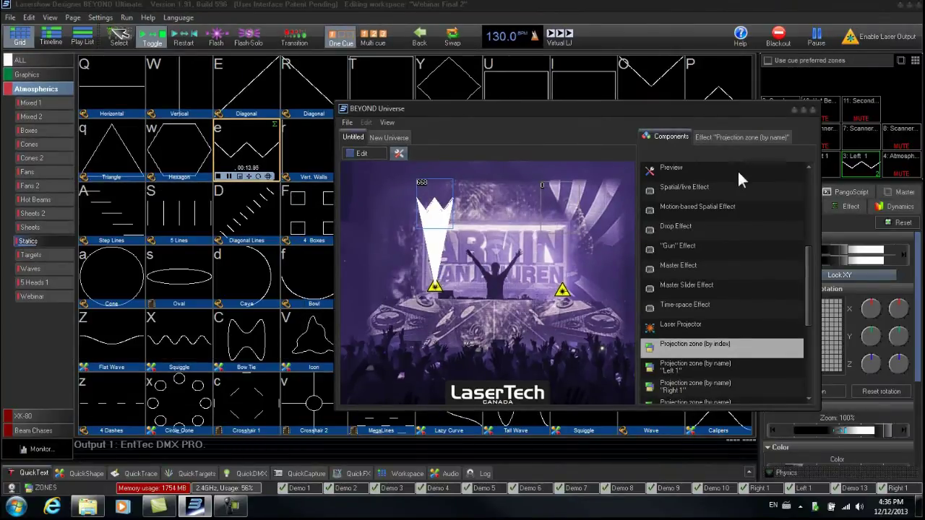
Maximize the BEYOND Universe window and, in edit mode, place a Multi Select component over the DJ at the stage's centre
left_click(804, 108)
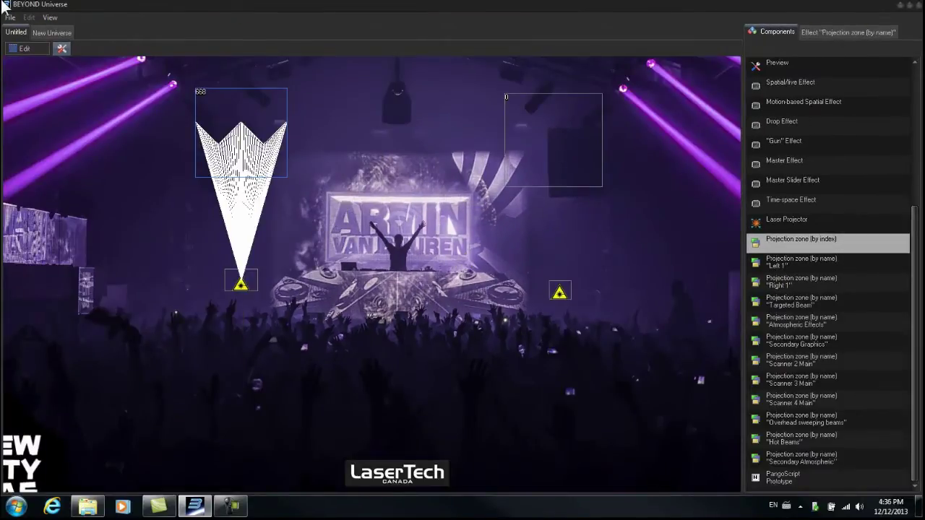
left_click(29, 48)
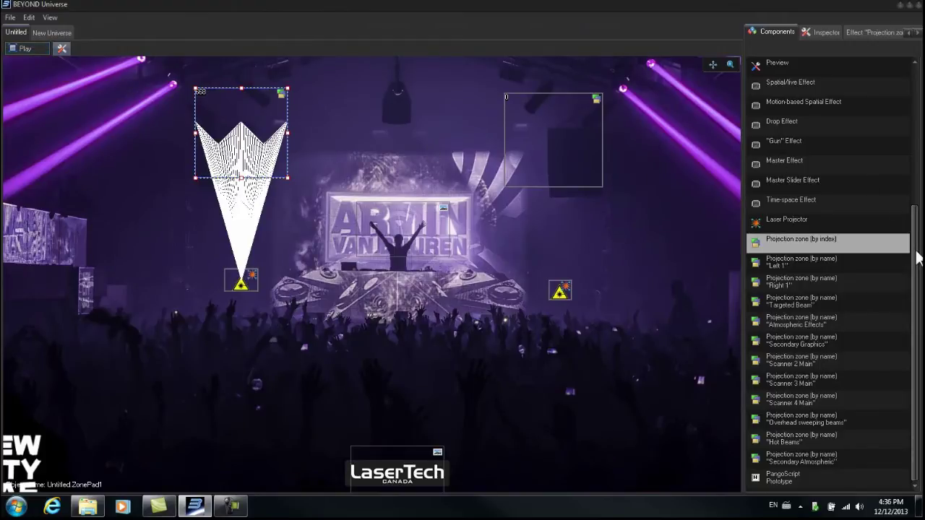
scroll(915, 238, "up", 1)
scroll(909, 141, "up", 2)
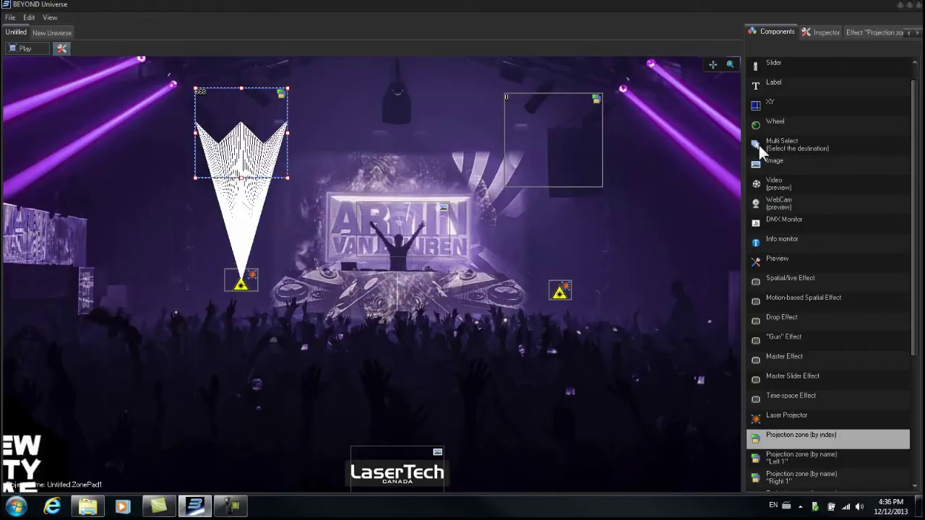
left_click_drag(756, 143, 393, 265)
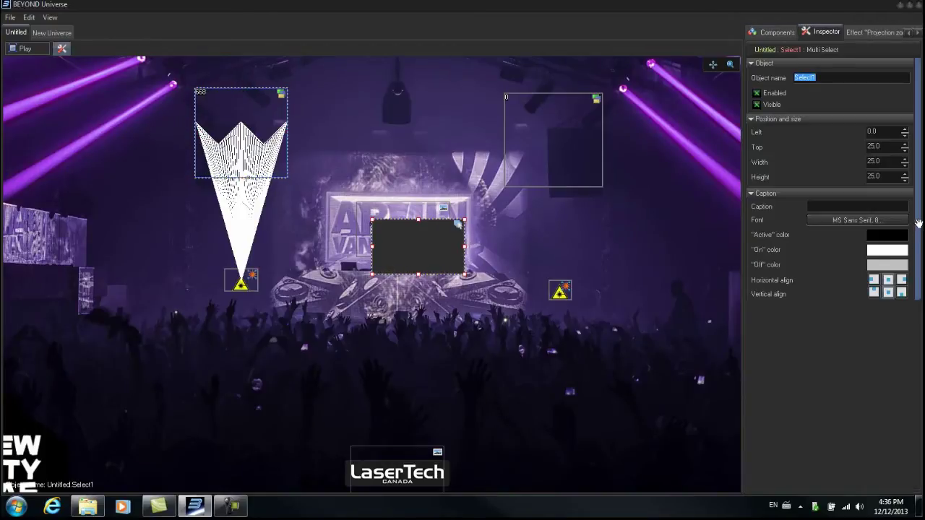
Assign the Right 1 and Left 1 zones as the selected destinations of the new Multi Select object
left_click_drag(919, 224, 914, 272)
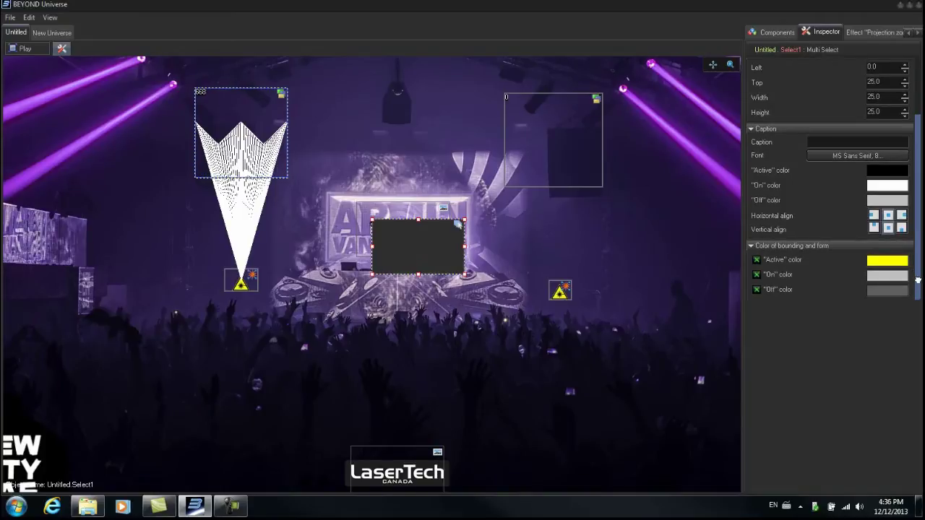
scroll(908, 201, "up", 2)
left_click(785, 42)
left_click(809, 33)
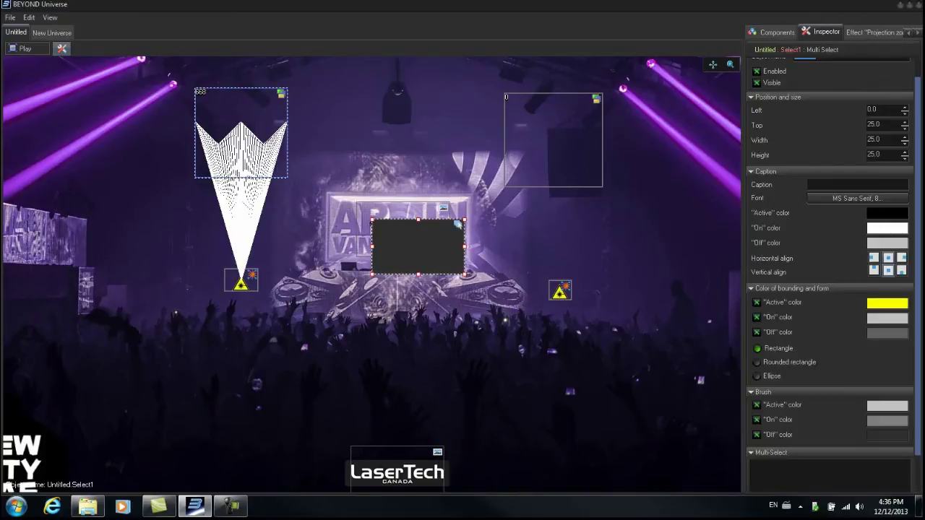
left_click_drag(916, 179, 918, 209)
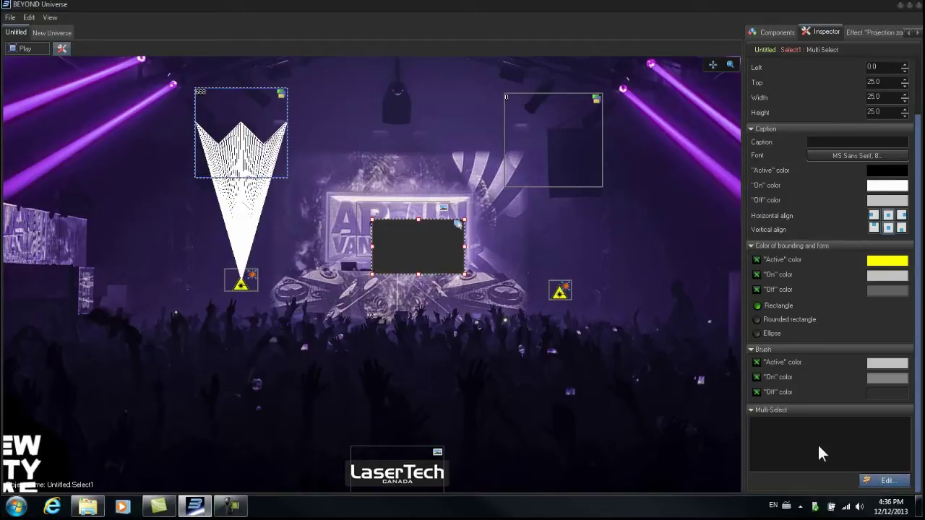
left_click(887, 481)
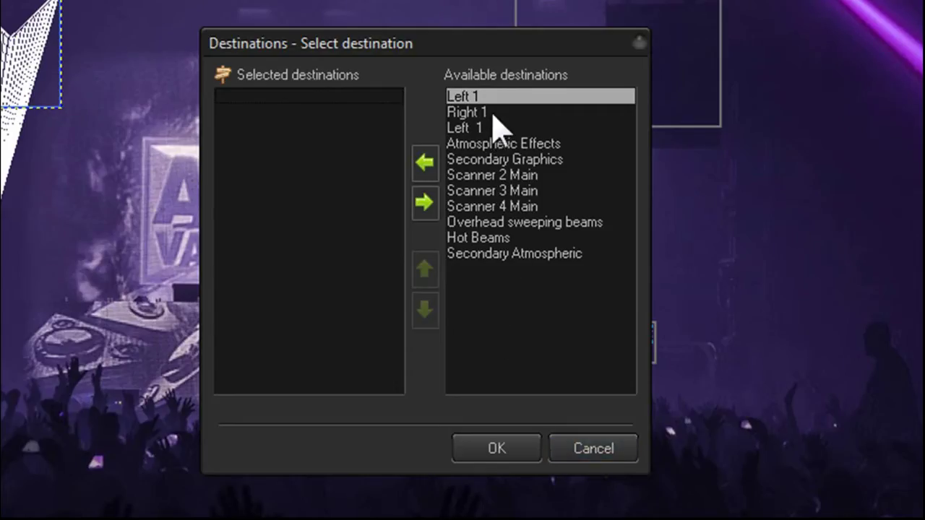
left_click(492, 113)
left_click(425, 160)
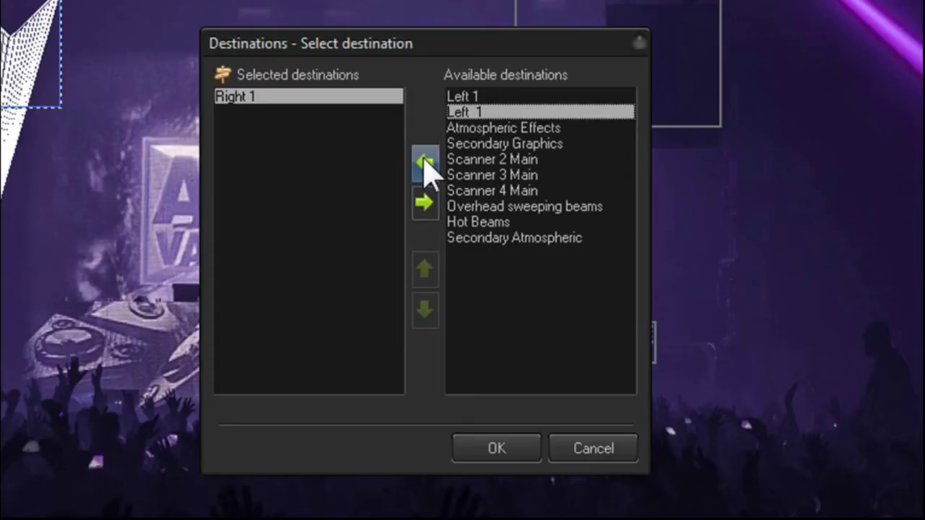
left_click(426, 160)
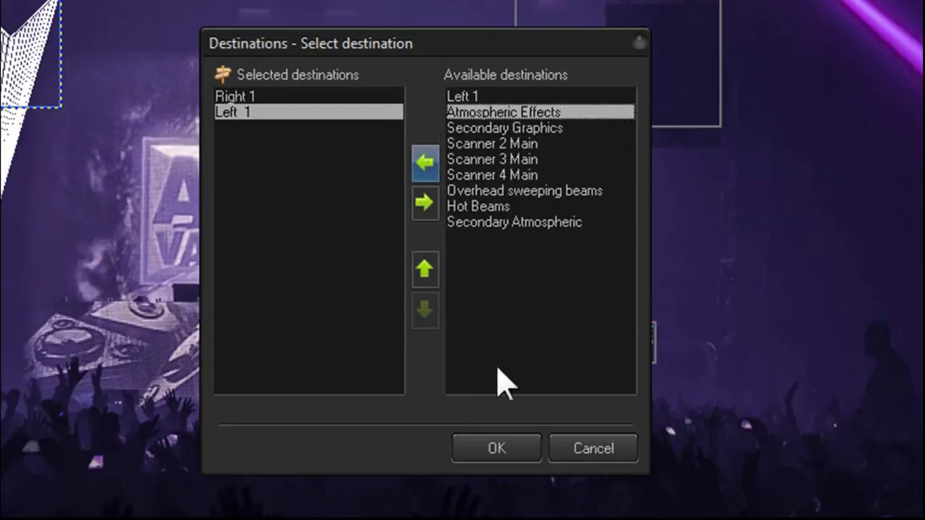
left_click(521, 457)
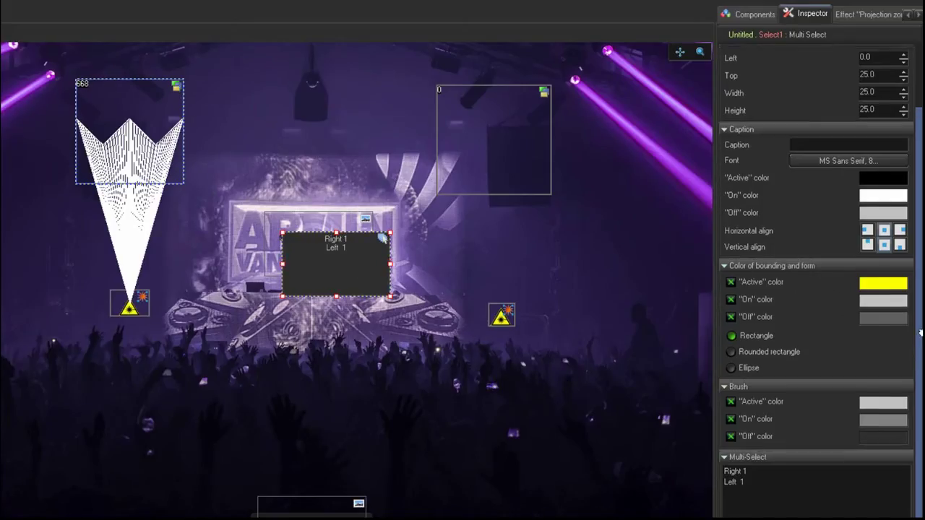
scroll(881, 252, "up", 2)
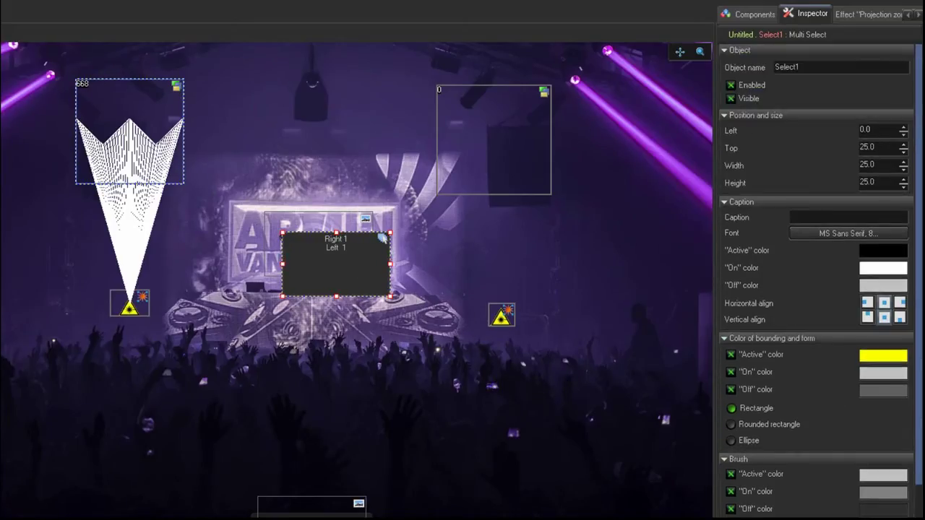
left_click(731, 98)
scroll(914, 328, "down", 2)
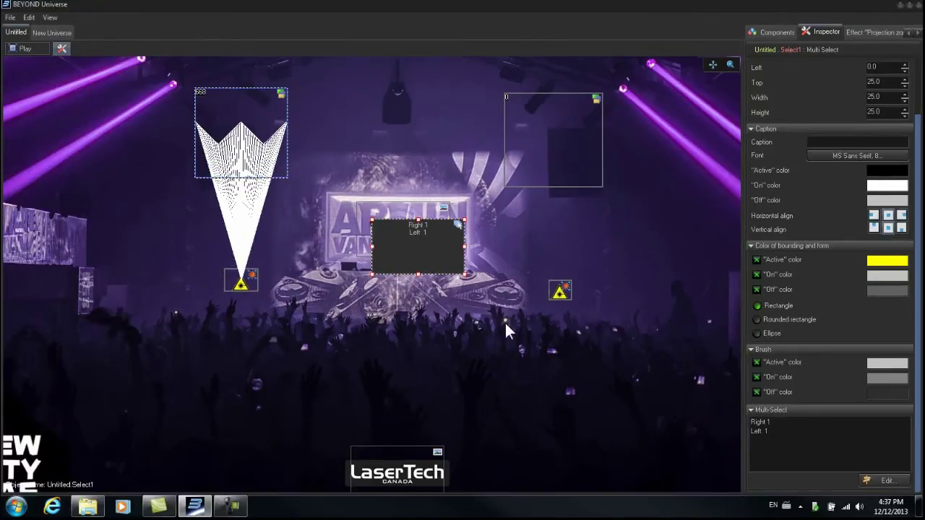
In play mode, test selecting the two projection zones individually and both together through the Multi Select object
left_click(32, 48)
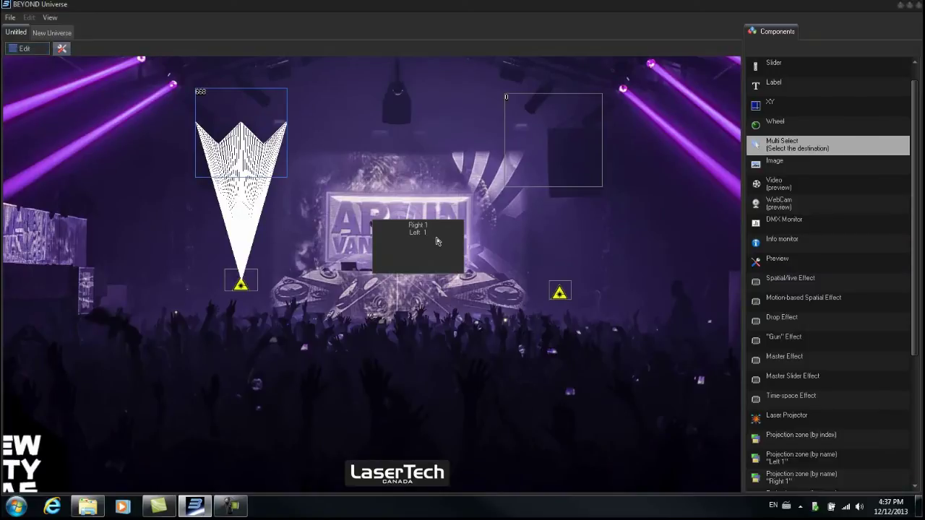
left_click(552, 150)
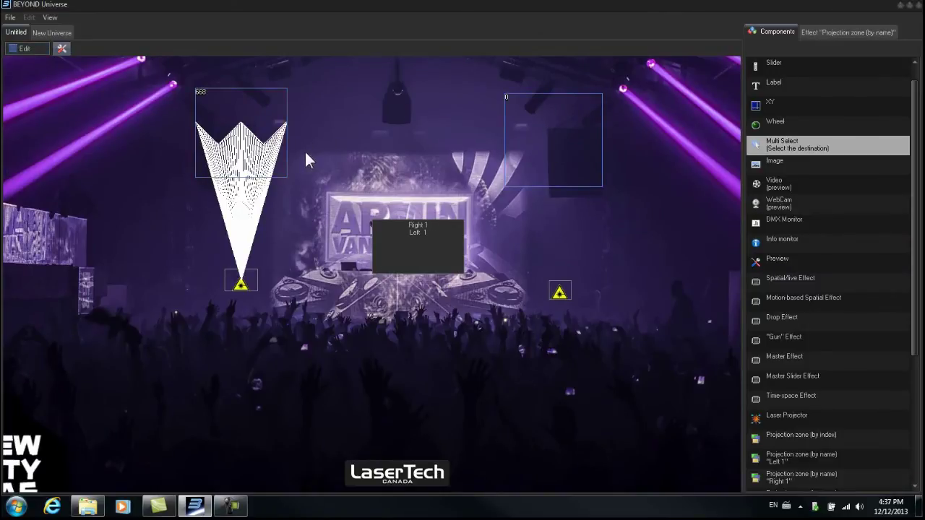
left_click(257, 147)
left_click(516, 112)
left_click(430, 248)
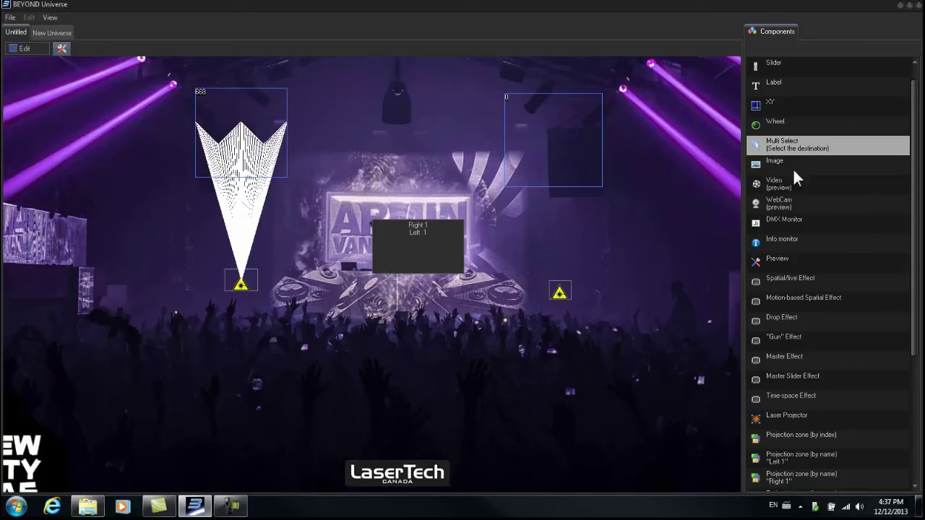
Return to edit mode and place a Button component below the Multi Select object, at about left -16, top -15
scroll(914, 200, "up", 1)
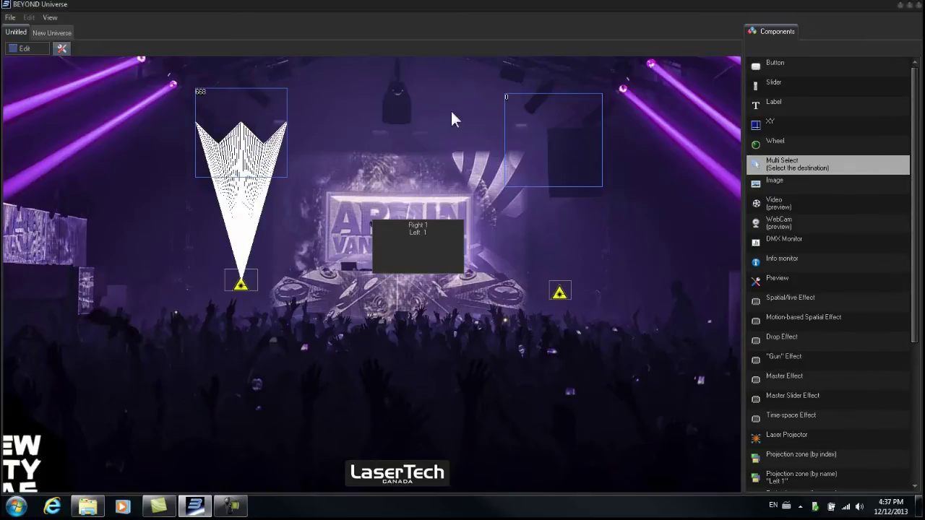
left_click(22, 48)
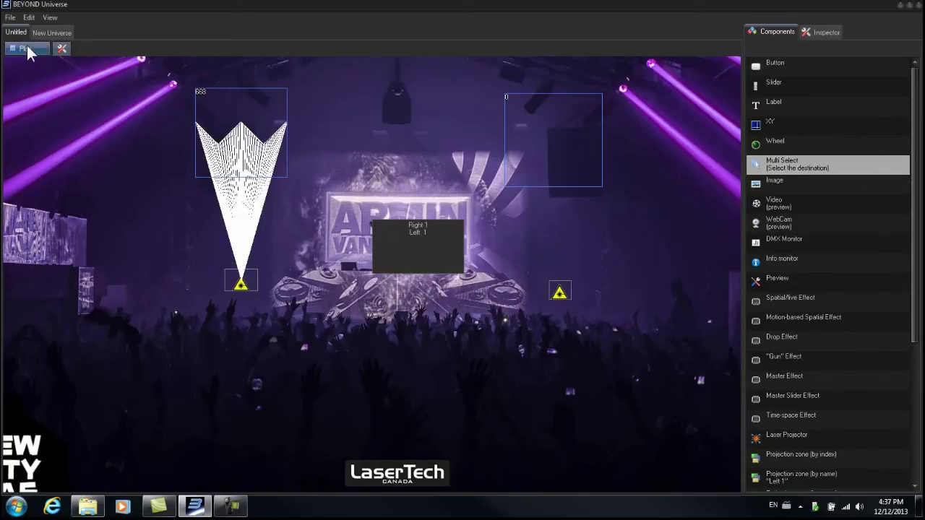
left_click(755, 67)
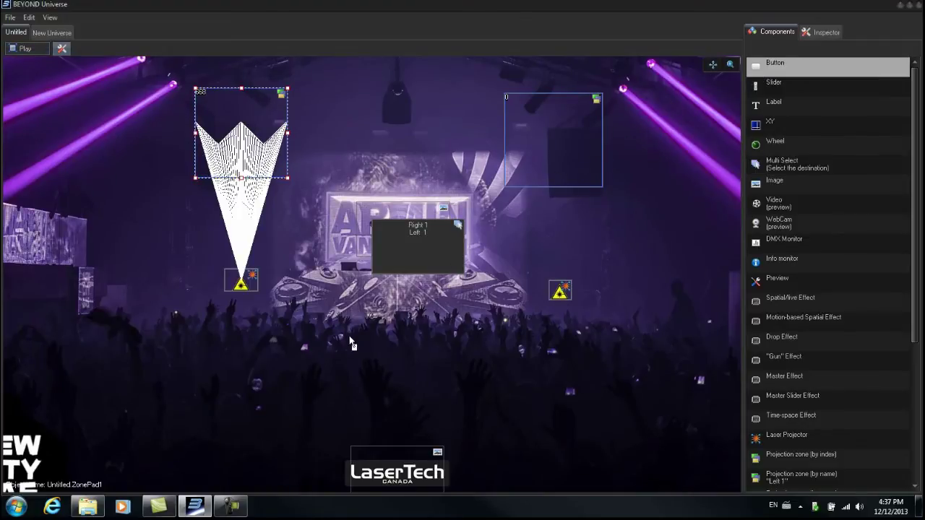
left_click(330, 351)
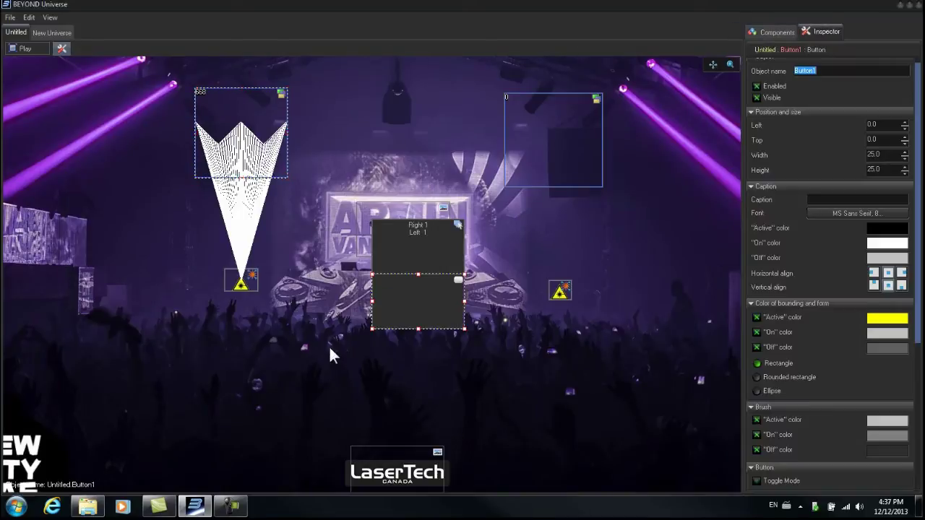
left_click_drag(429, 290, 365, 347)
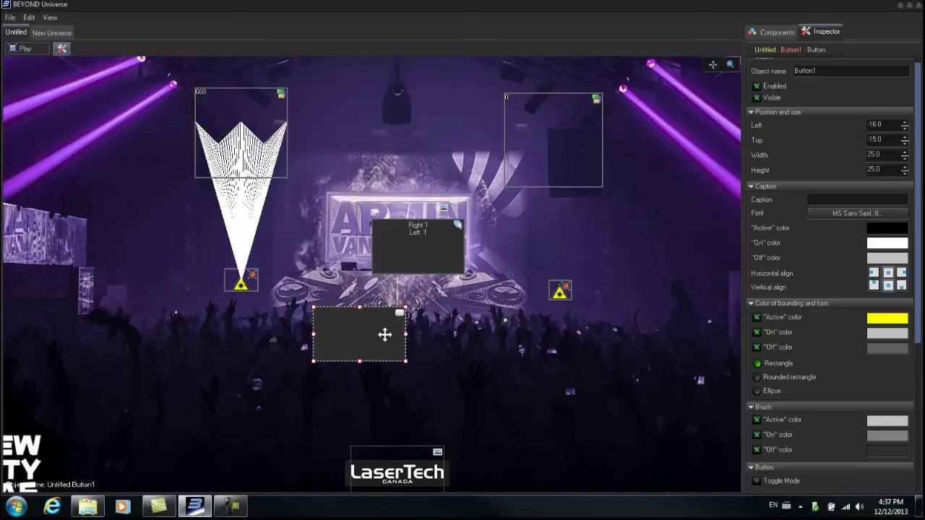
Open the PangoScript editor for the newly placed button
scroll(398, 330, "down", 5)
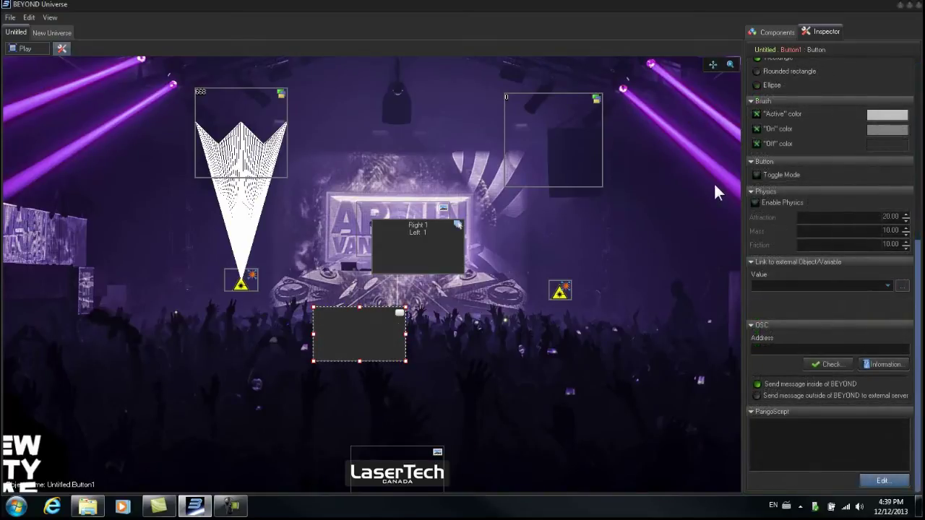
left_click(775, 29)
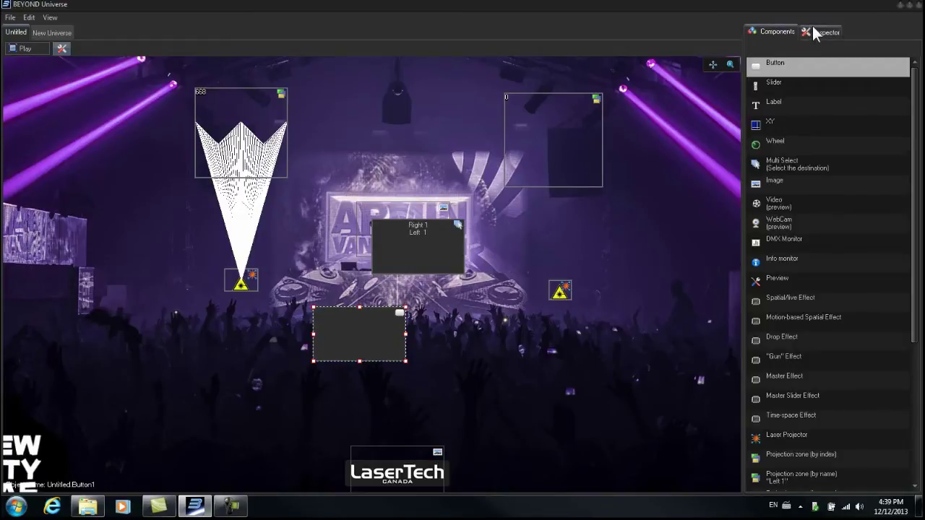
left_click(811, 27)
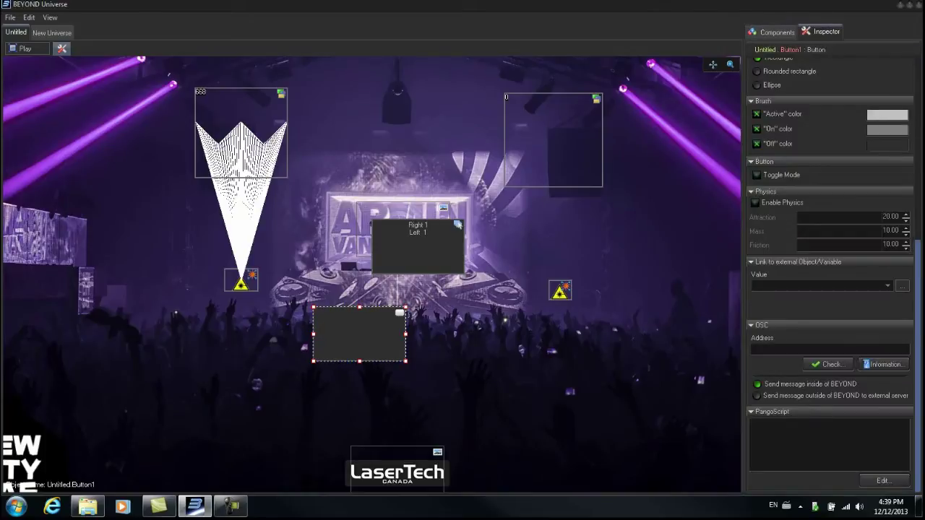
left_click(883, 480)
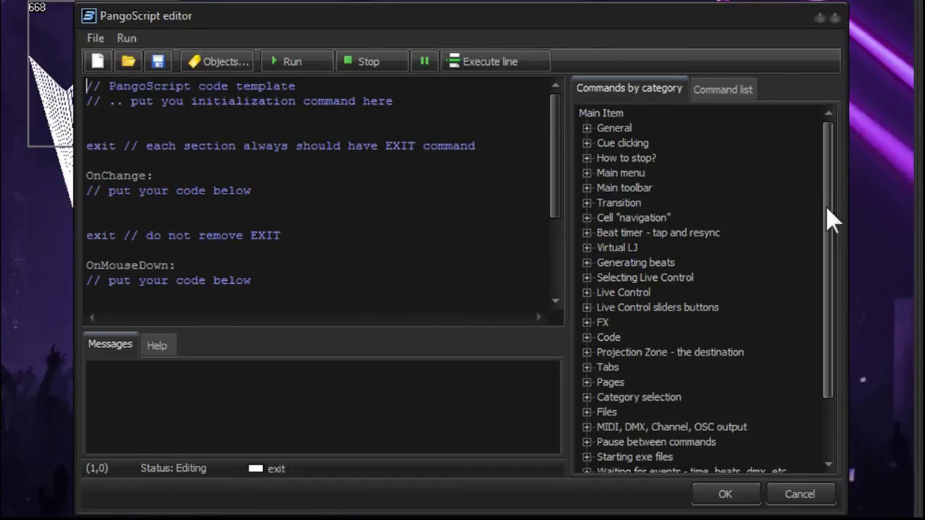
Insert the Select next Page command from the Pages category into the script's OnChange section and accept the script
left_click(586, 292)
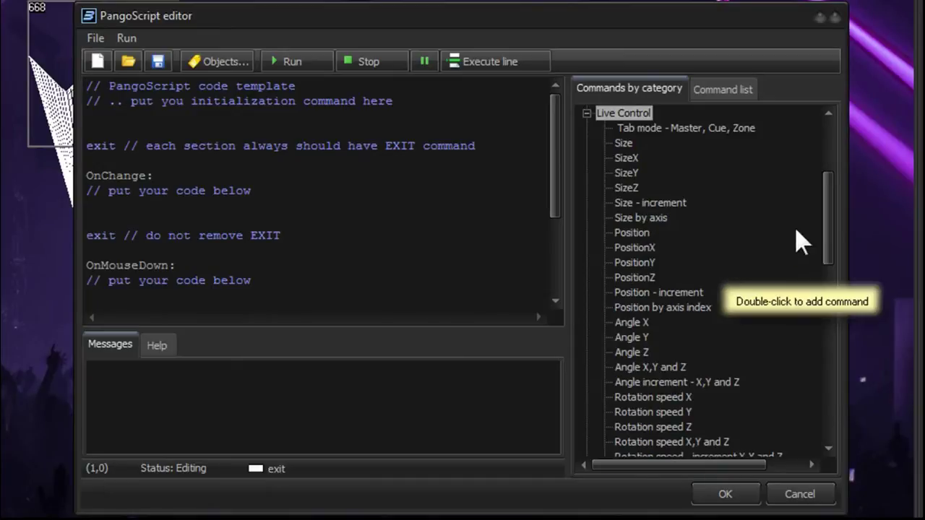
left_click_drag(831, 230, 829, 394)
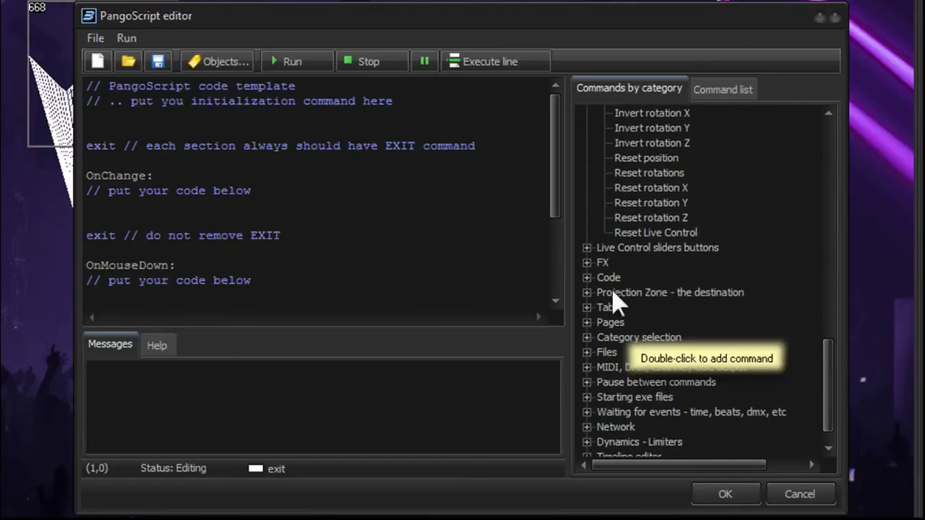
left_click(605, 322)
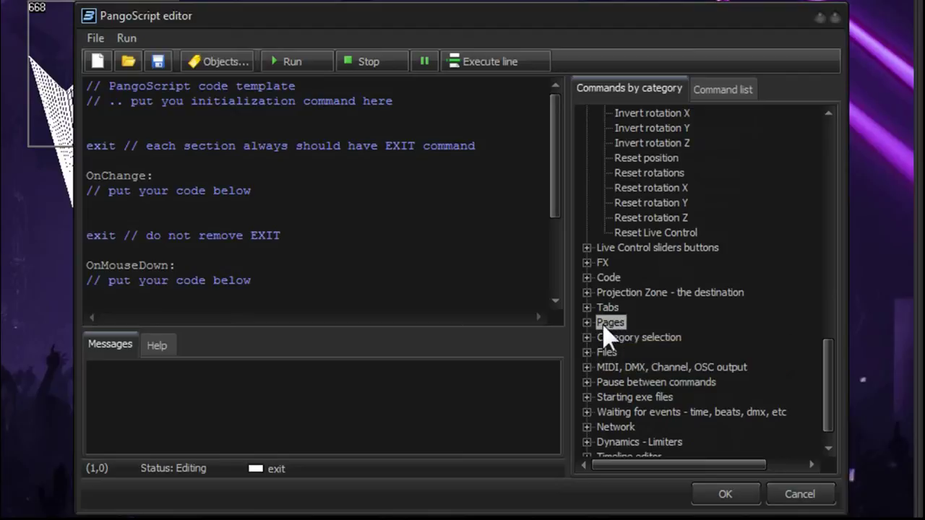
left_click(586, 322)
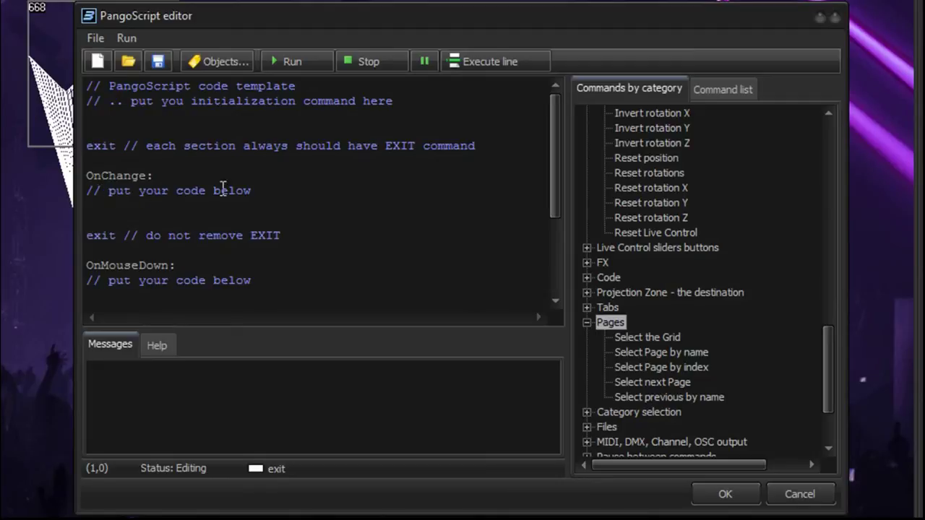
left_click(94, 207)
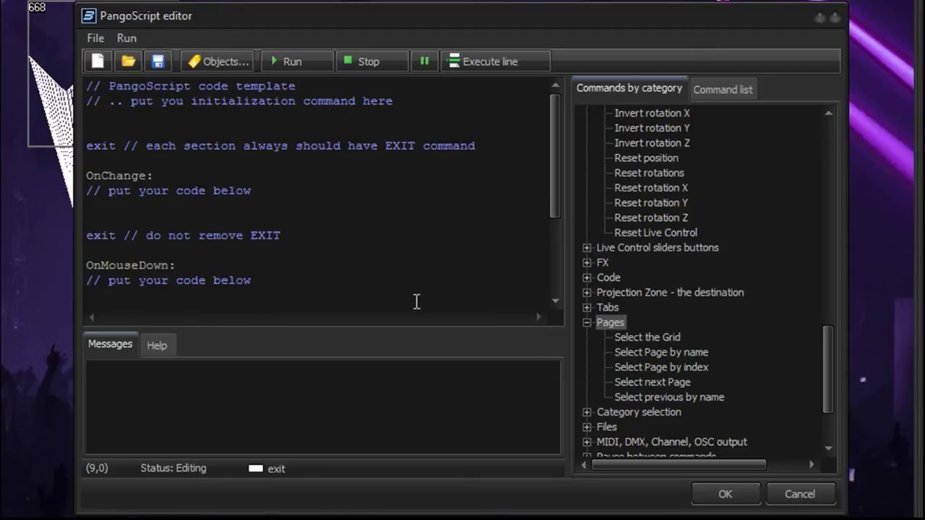
double_click(652, 382)
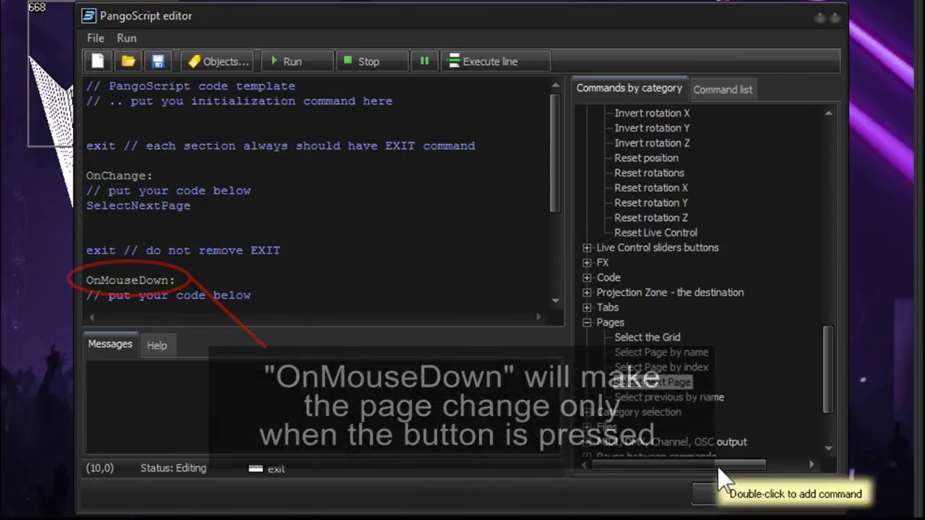
left_click(728, 494)
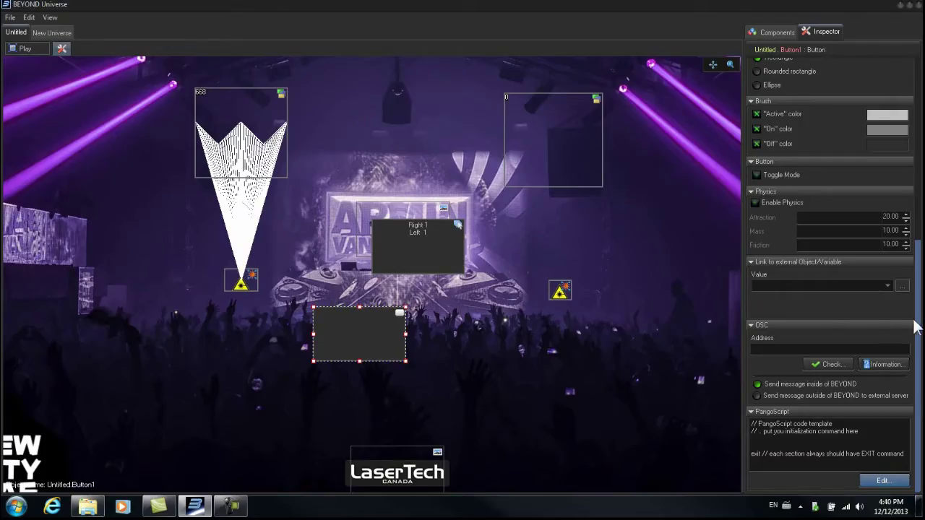
Set the button's caption to "next page"
left_click_drag(918, 318, 920, 133)
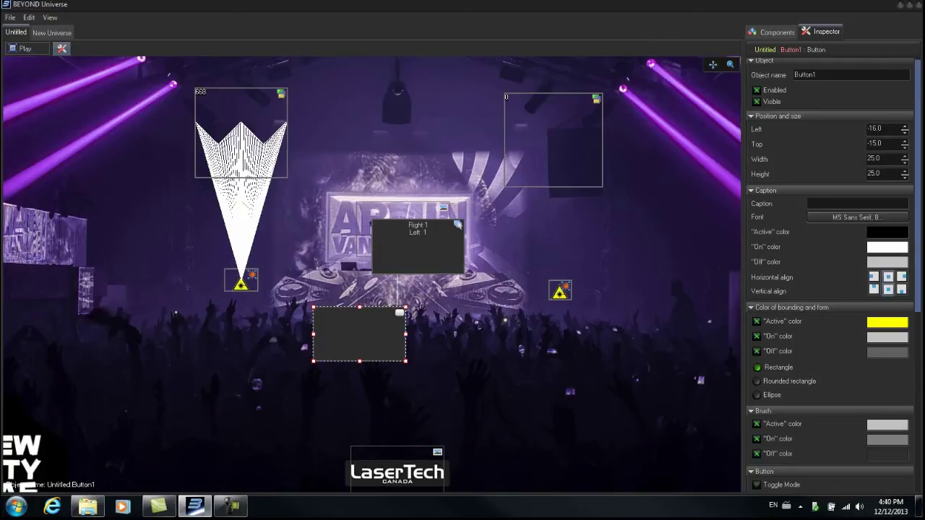
left_click(829, 200)
type("next")
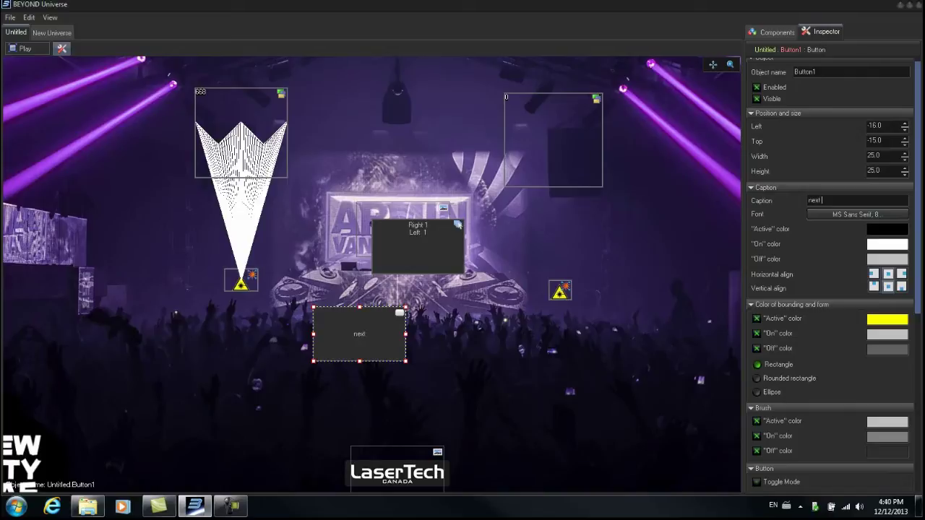
type(" page")
Switch the universe to play mode and restore its window to the smaller size over the main cue grid
left_click(36, 49)
left_click(909, 5)
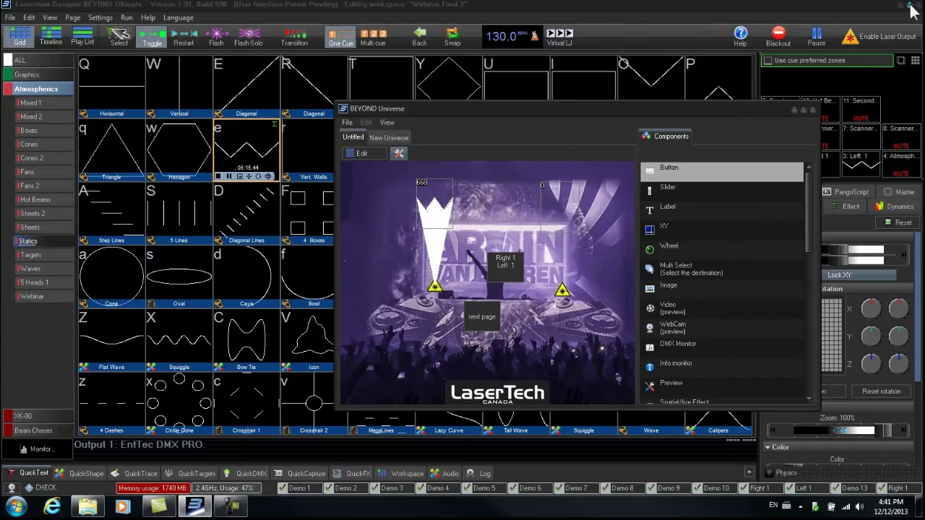
Test the "next page" button in the universe by advancing repeatedly through the cue pages to Mixed 1 in the XK-80 category
left_click_drag(579, 109, 497, 96)
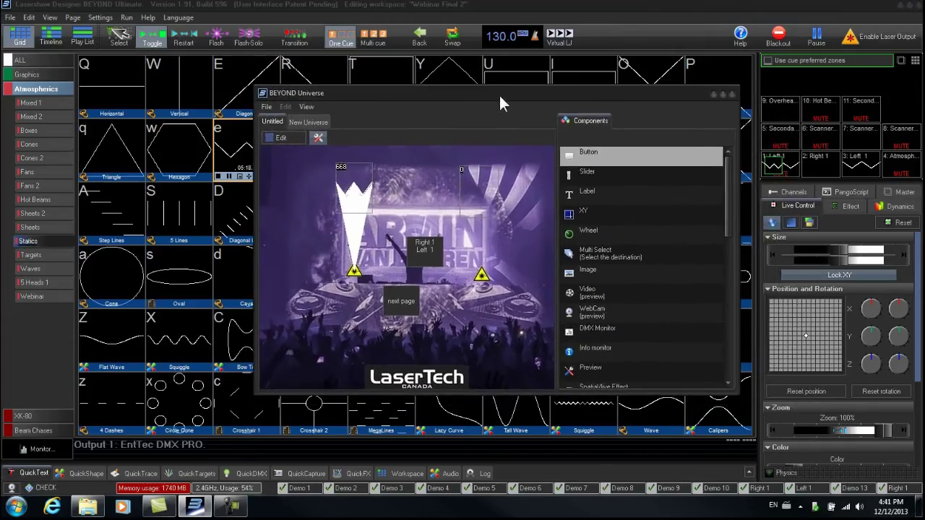
left_click(406, 309)
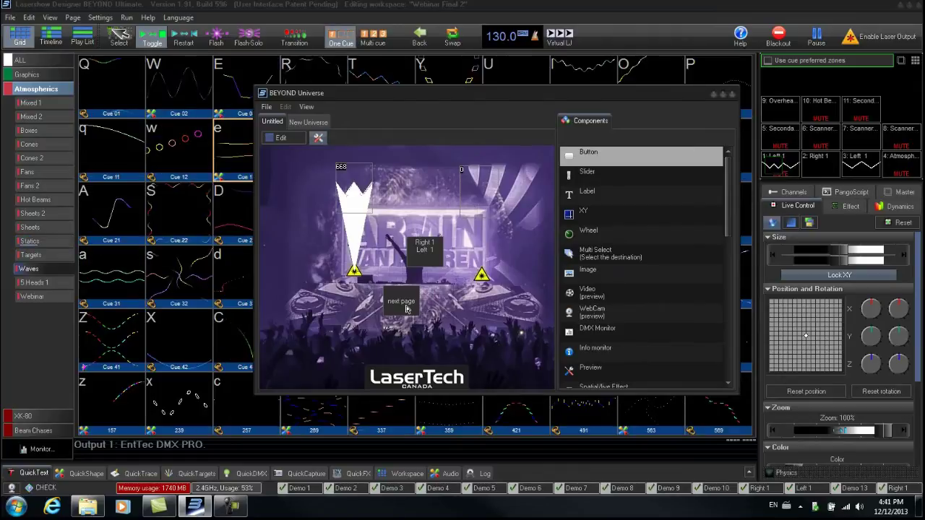
left_click(406, 309)
left_click(405, 309)
left_click(405, 309)
left_click(404, 309)
left_click(403, 309)
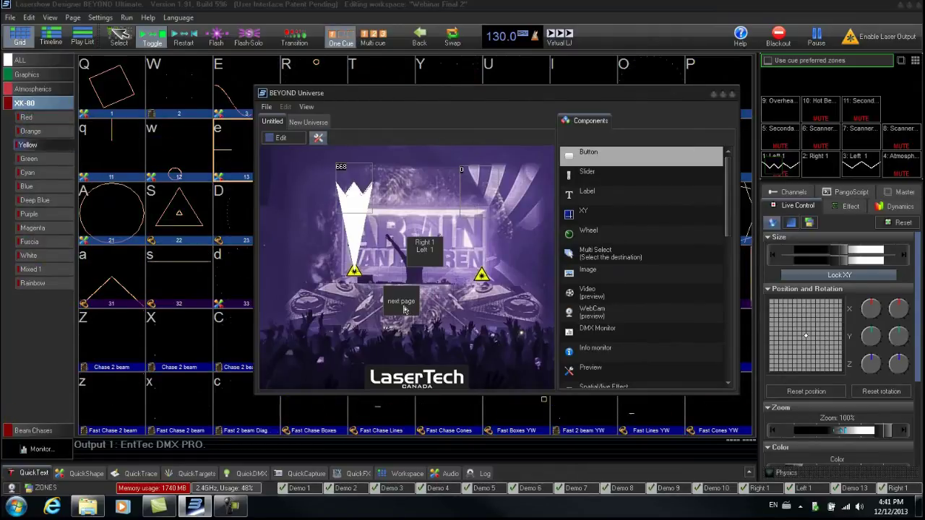
left_click(403, 309)
left_click(403, 310)
left_click(403, 309)
left_click(403, 309)
left_click(404, 309)
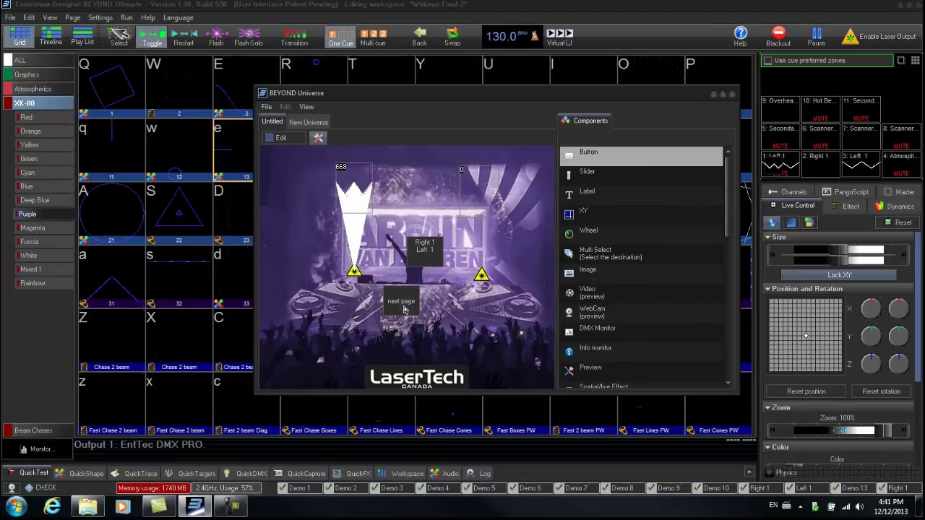
left_click(403, 309)
left_click(403, 309)
left_click(403, 309)
left_click(403, 309)
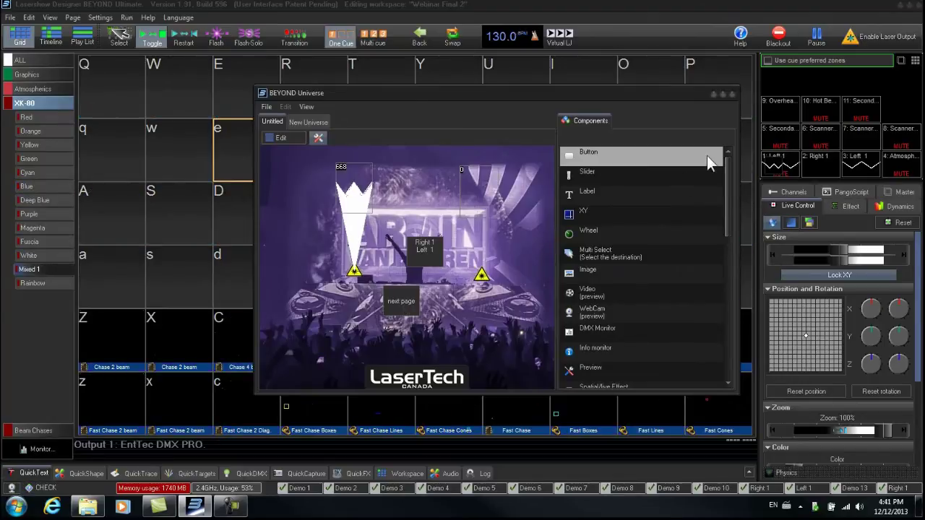
Return the maximized universe to edit mode and add a Slider below the right laser projector
left_click(723, 95)
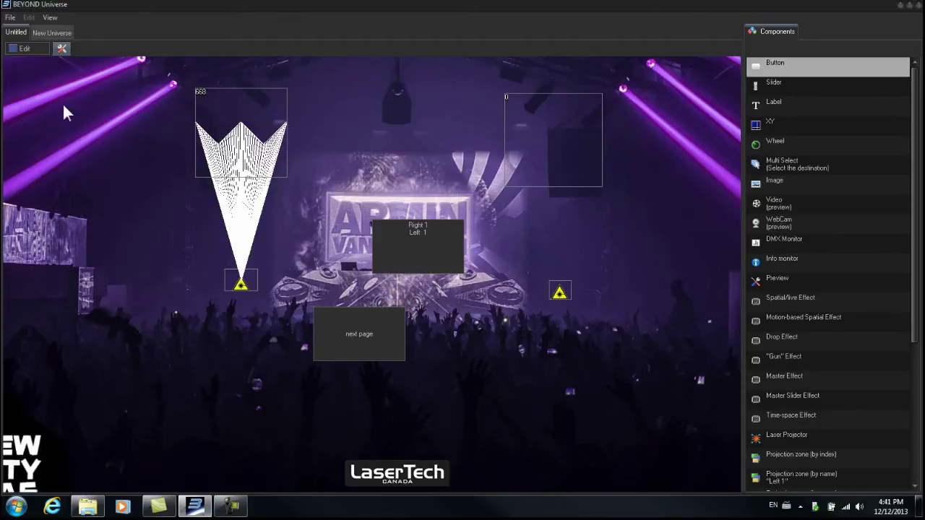
left_click(24, 49)
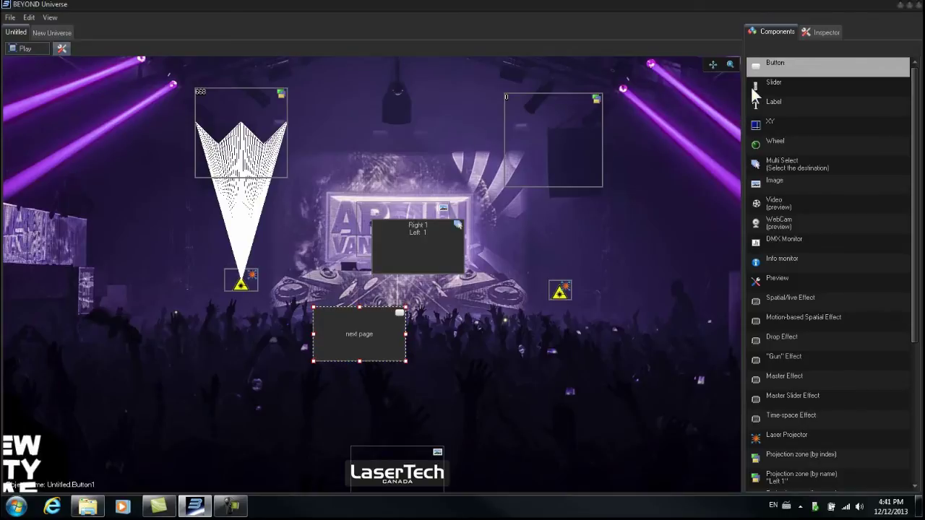
left_click_drag(759, 87, 538, 370)
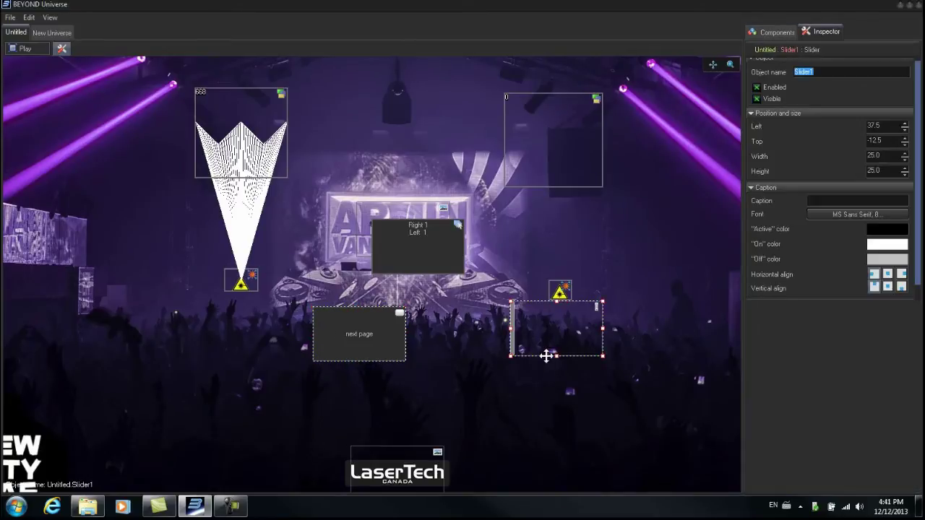
left_click(797, 30)
left_click(808, 29)
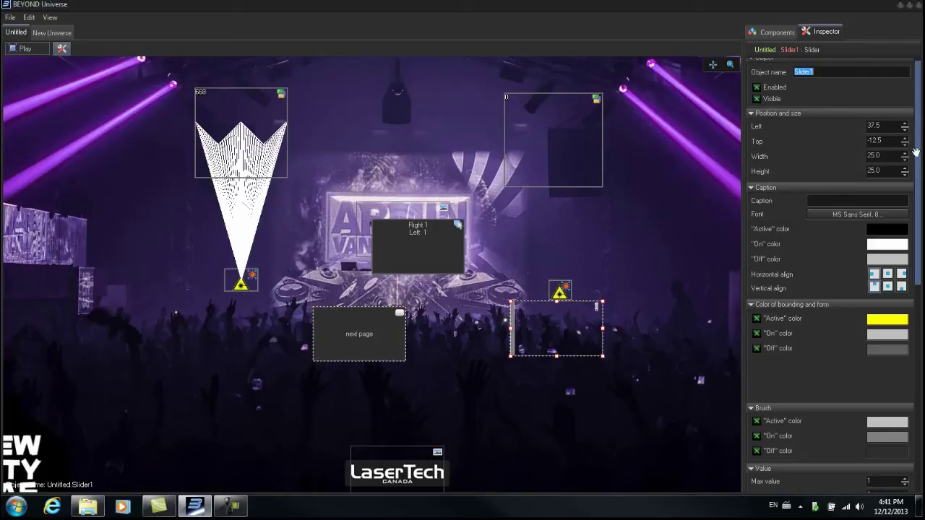
Set the slider's orientation to Vertical and reshape it into a tall, narrow bar slightly below and left of the right projector
left_click_drag(919, 148, 920, 201)
scroll(847, 342, "down", 5)
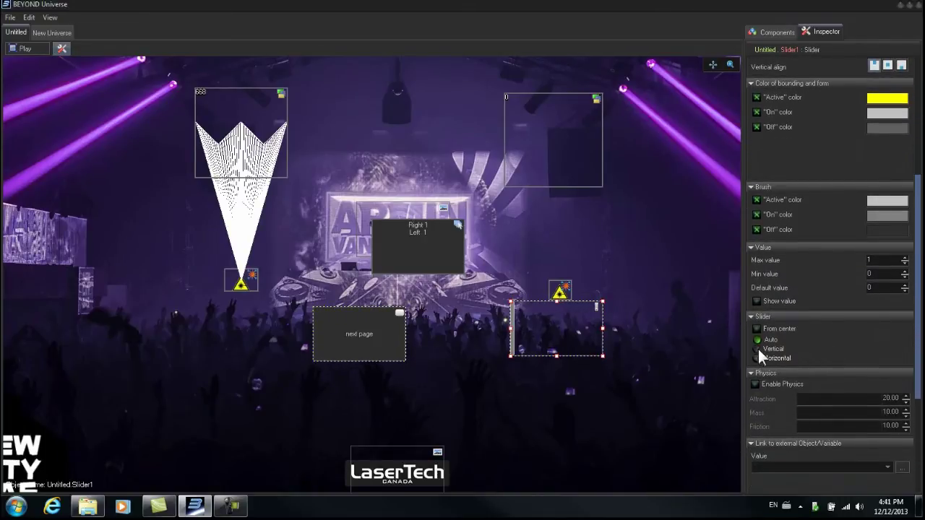
left_click(756, 348)
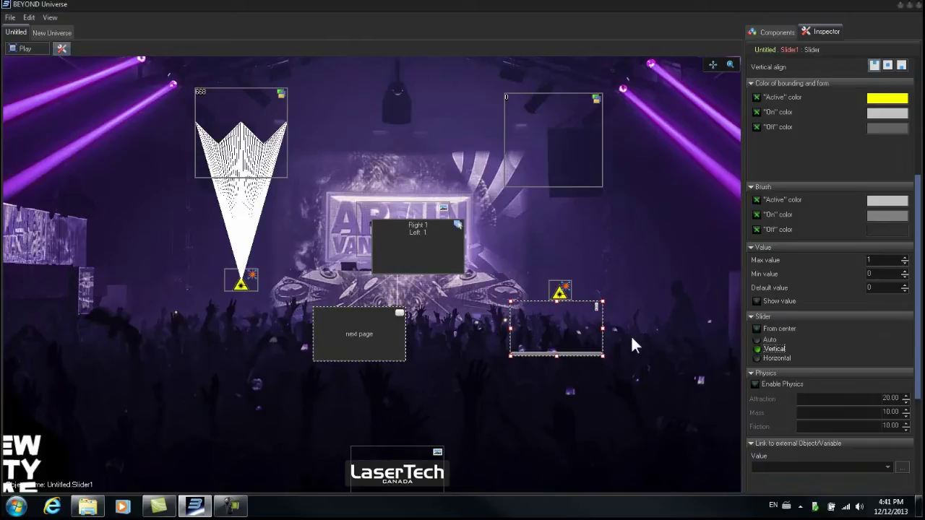
left_click_drag(585, 327, 521, 419)
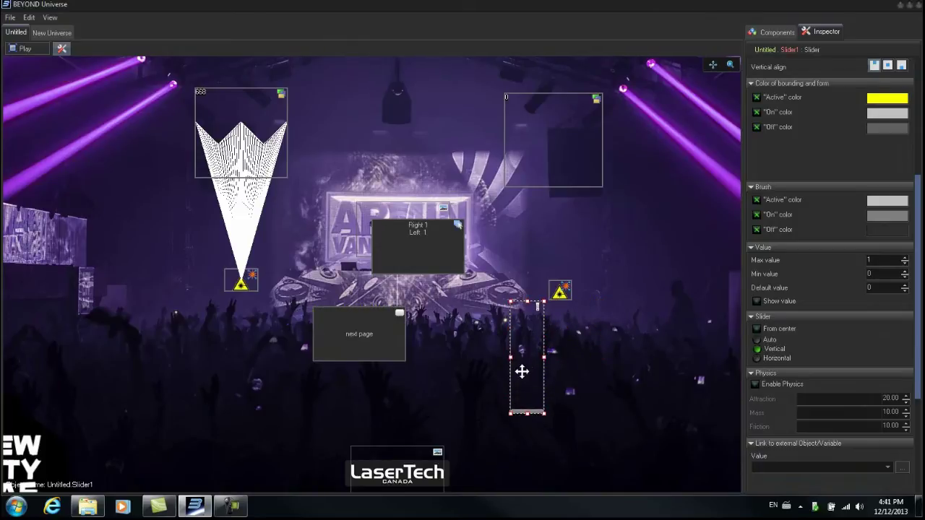
left_click_drag(527, 370, 521, 380)
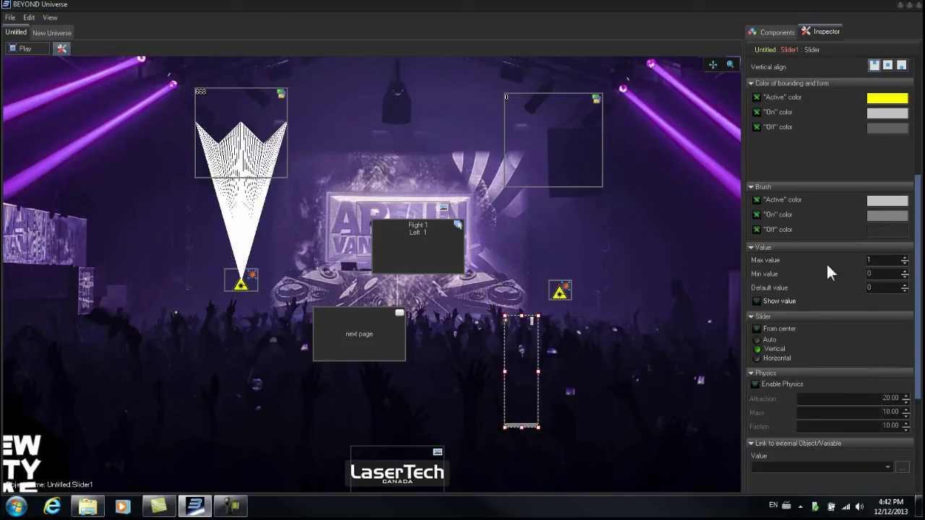
Link the slider's value to the external variable MASTER.ColorSlider from the object tree
left_click_drag(915, 352, 910, 426)
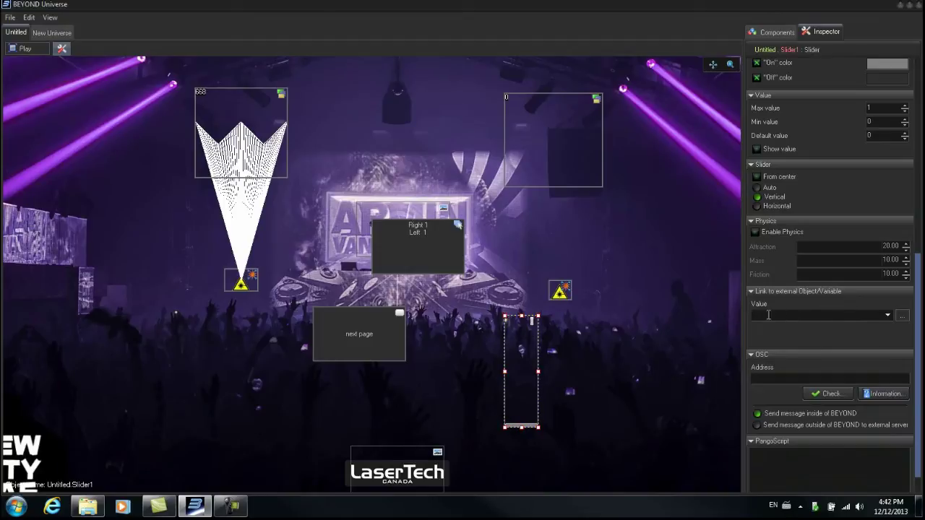
left_click(903, 317)
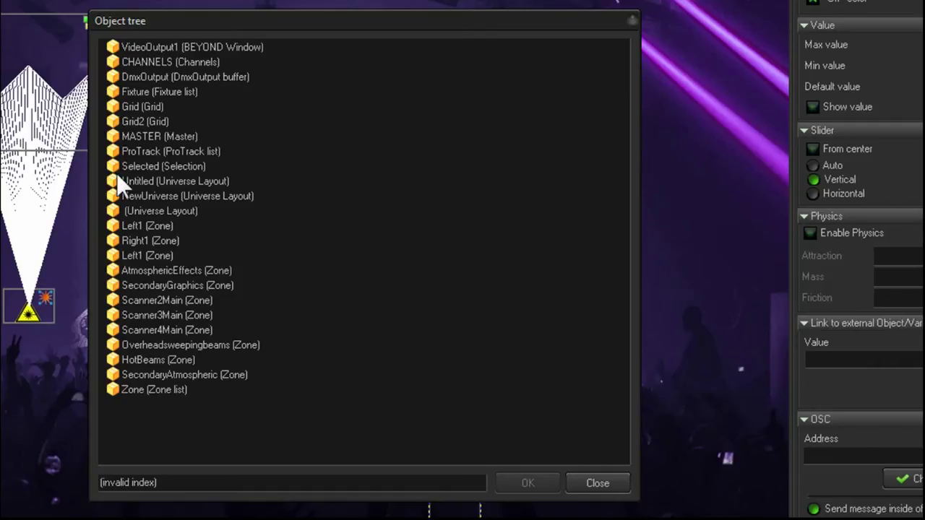
double_click(115, 137)
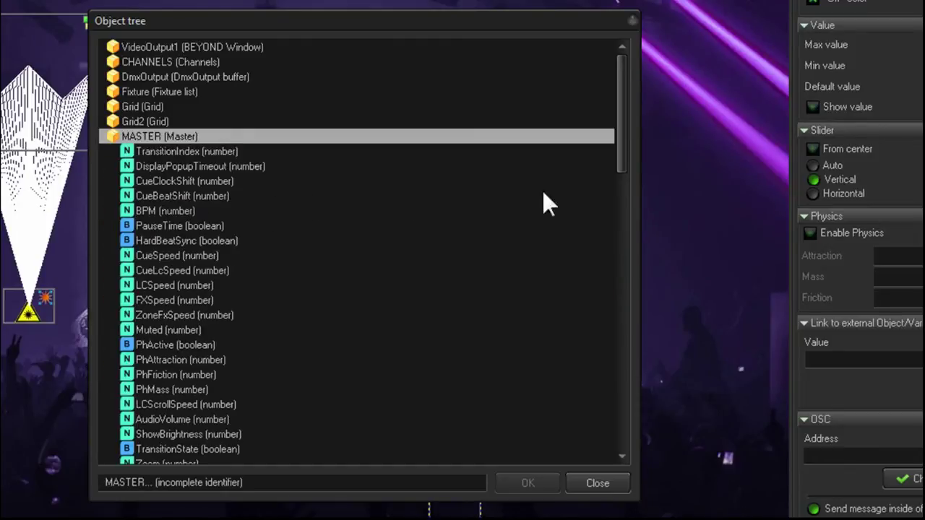
left_click_drag(619, 150, 614, 241)
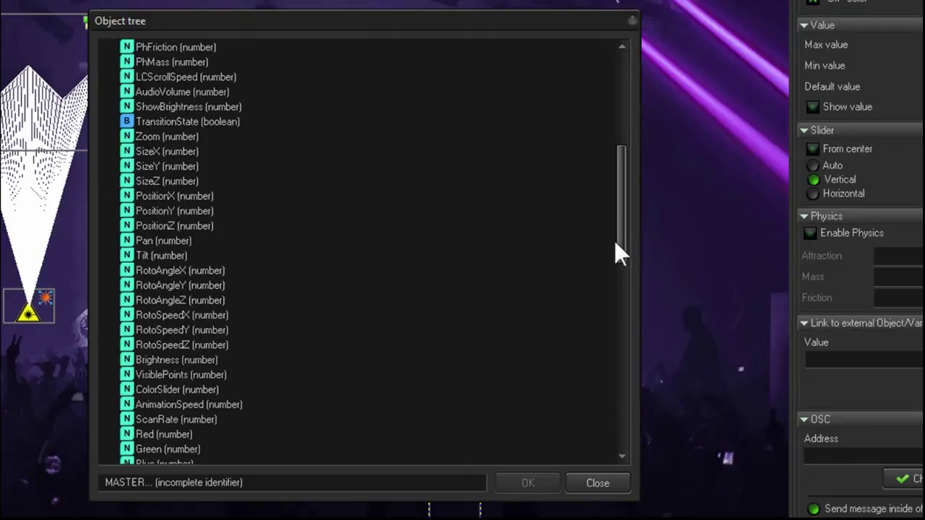
left_click(129, 390)
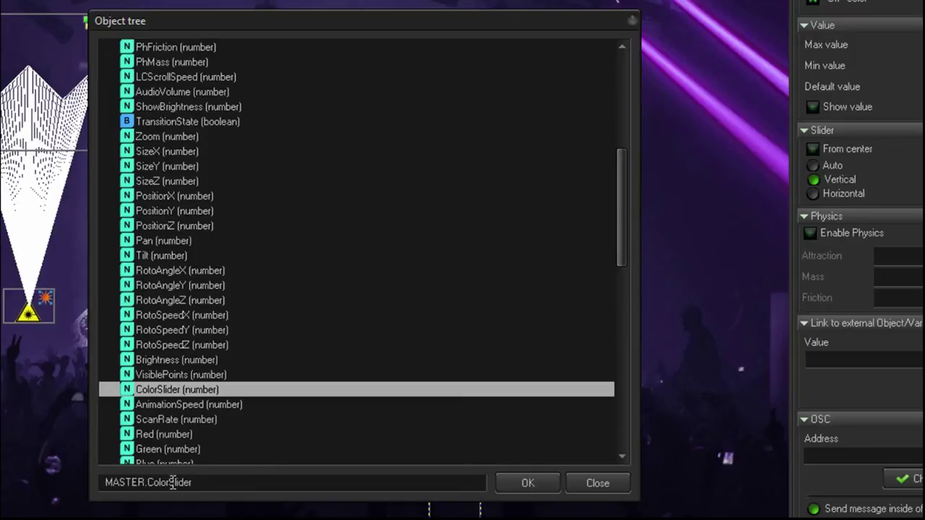
left_click(542, 481)
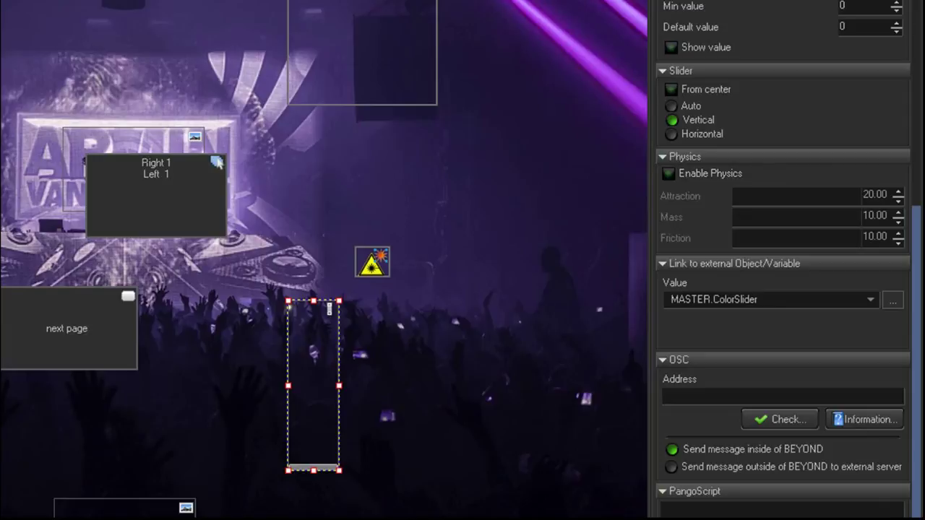
Set the slider's maximum value to 255
left_click_drag(908, 299, 915, 270)
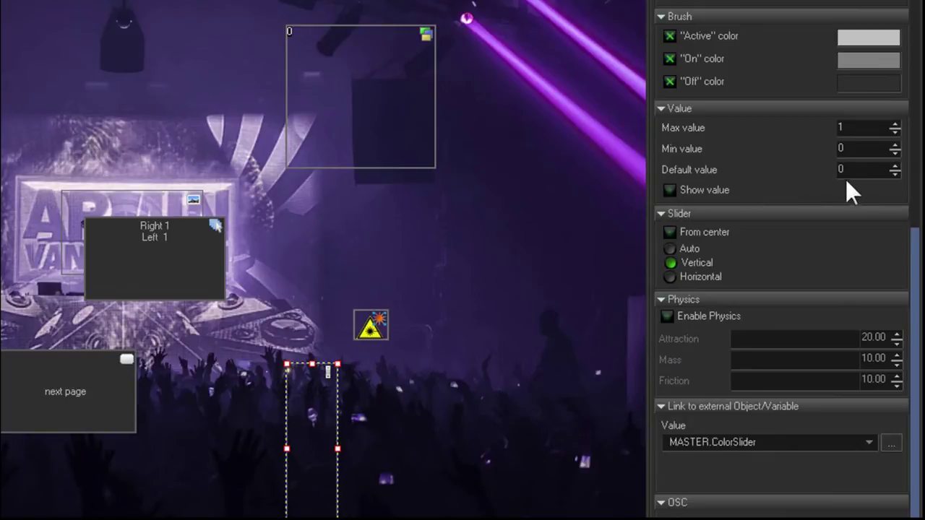
left_click(842, 168)
double_click(850, 126)
type("255")
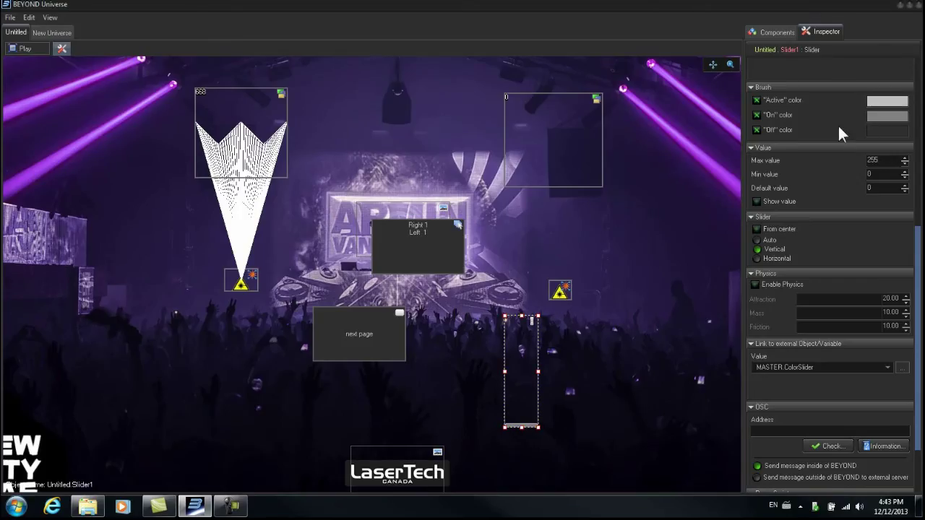
double_click(871, 187)
Test the slider in play mode with the universe window restored to smaller size beside the Live Control color settings
left_click(26, 47)
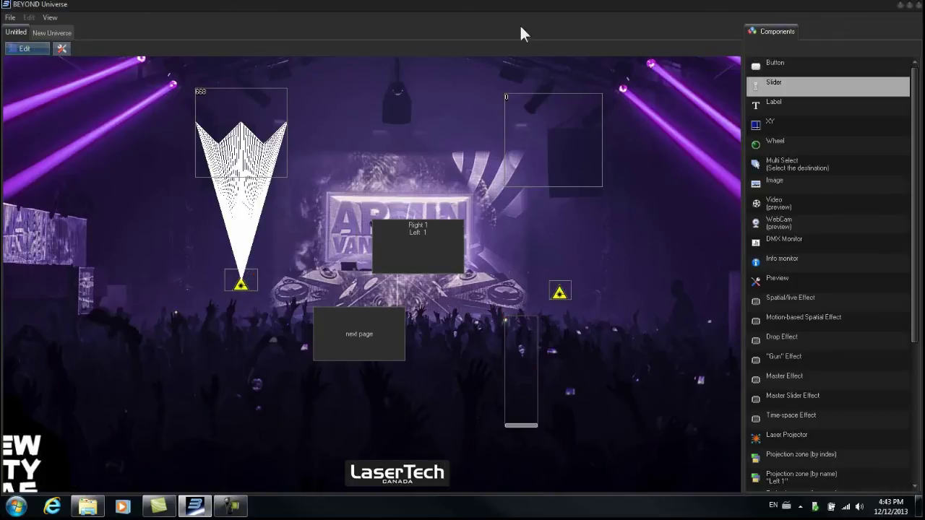
left_click(910, 5)
left_click_drag(679, 88, 573, 82)
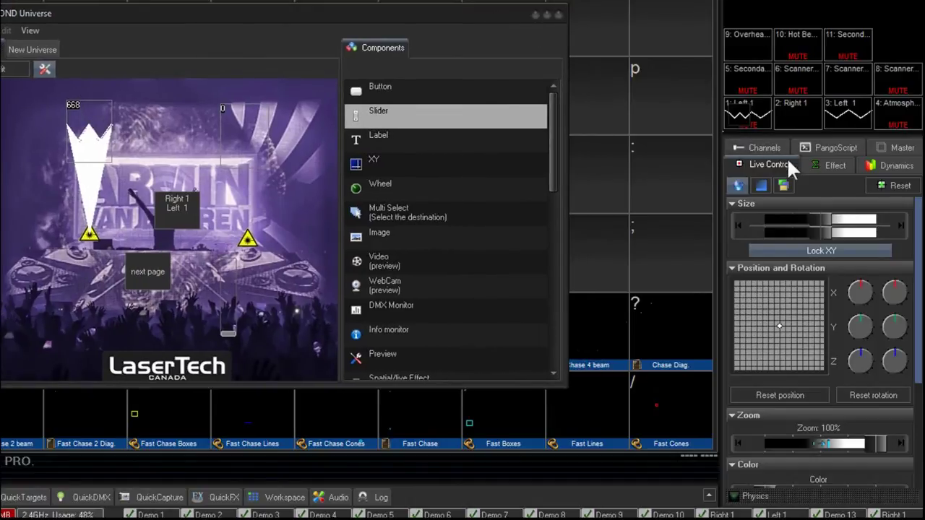
left_click_drag(917, 278, 914, 367)
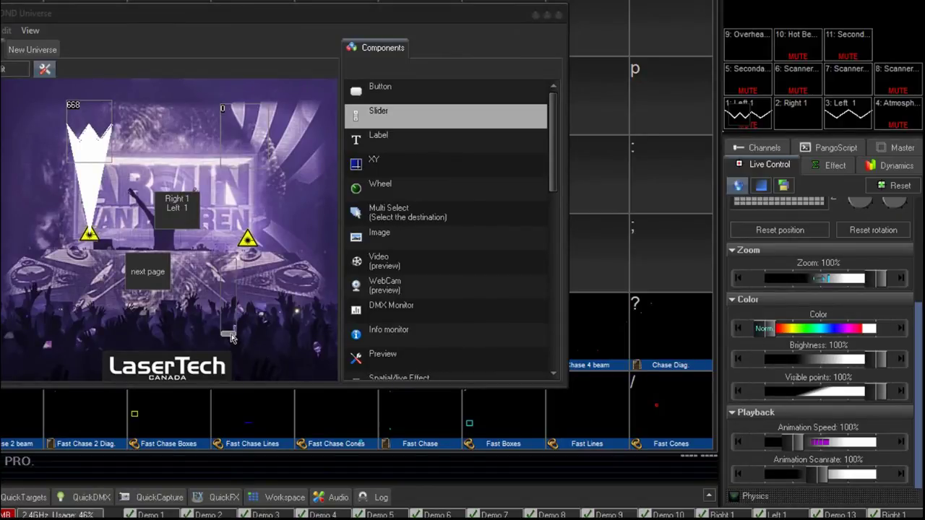
mouse_move(229, 336)
left_mouse_down()
mouse_move(238, 269)
mouse_move(229, 345)
mouse_move(242, 271)
mouse_move(240, 335)
left_mouse_up()
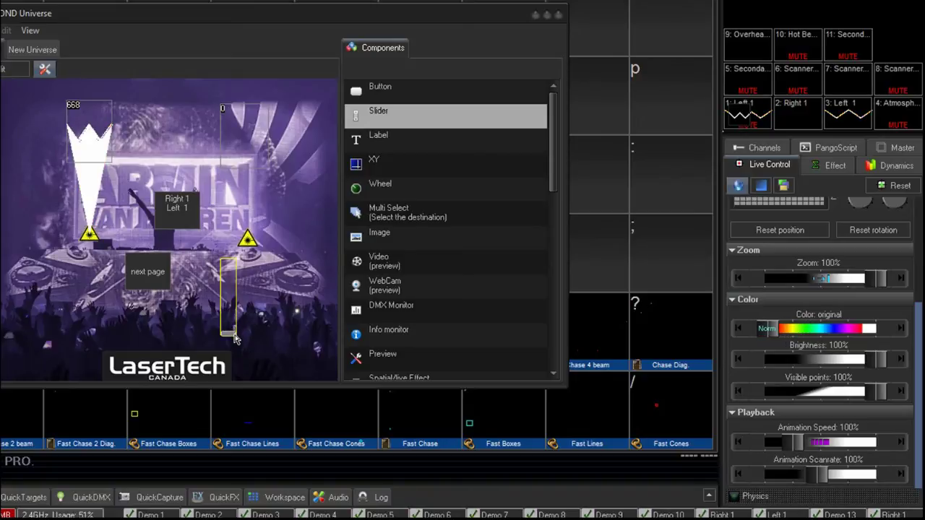
Return the maximized universe to edit mode and add a Wheel to the right of the right laser projector
left_click(545, 14)
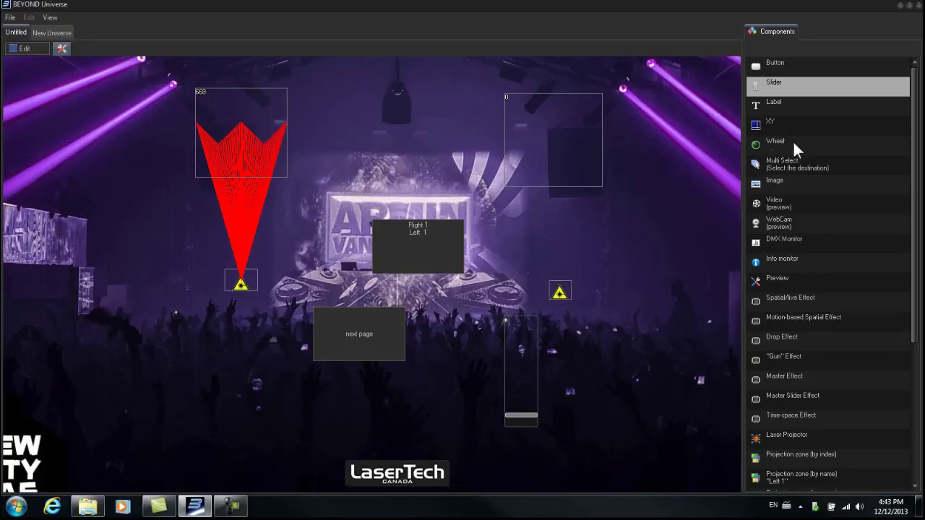
left_click(28, 48)
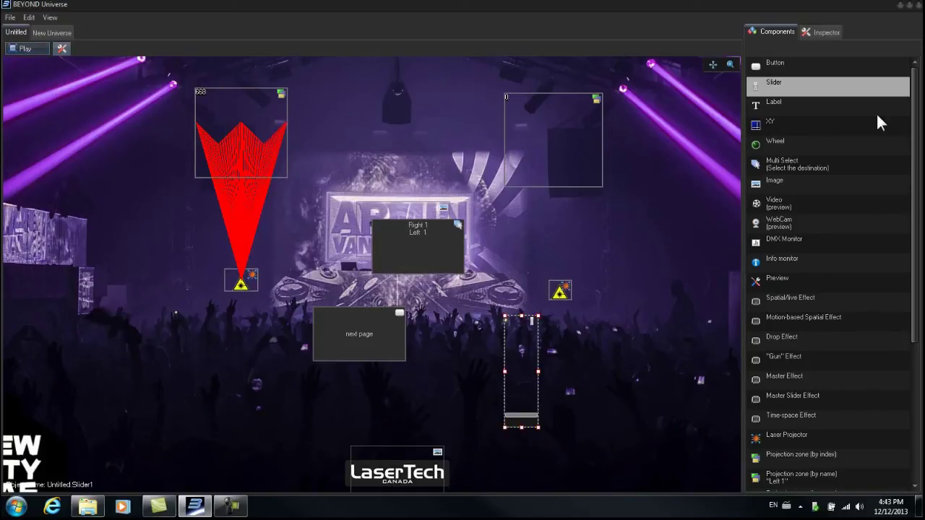
left_click(756, 142)
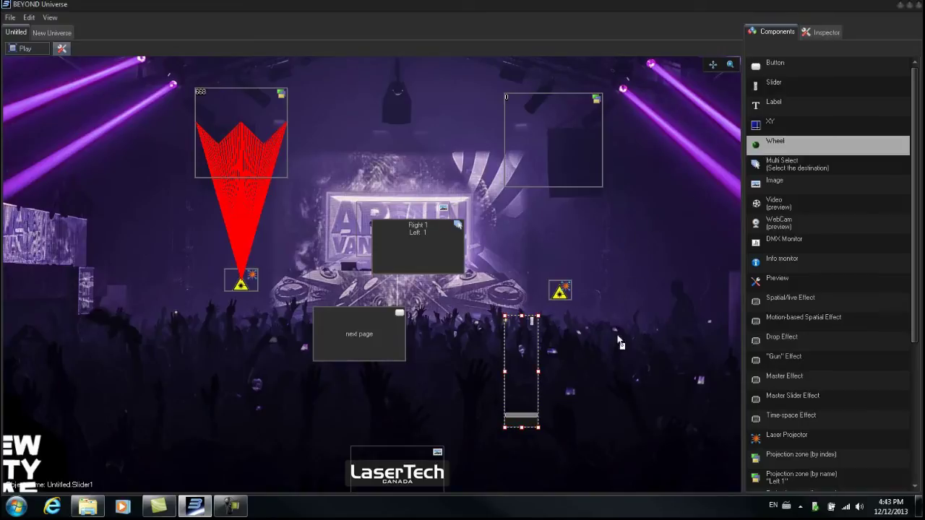
left_click(621, 357)
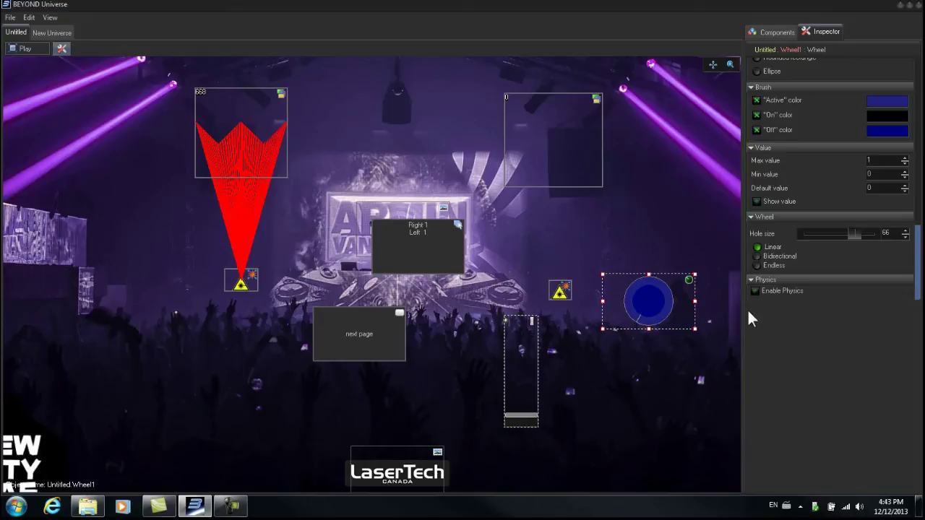
left_click(778, 34)
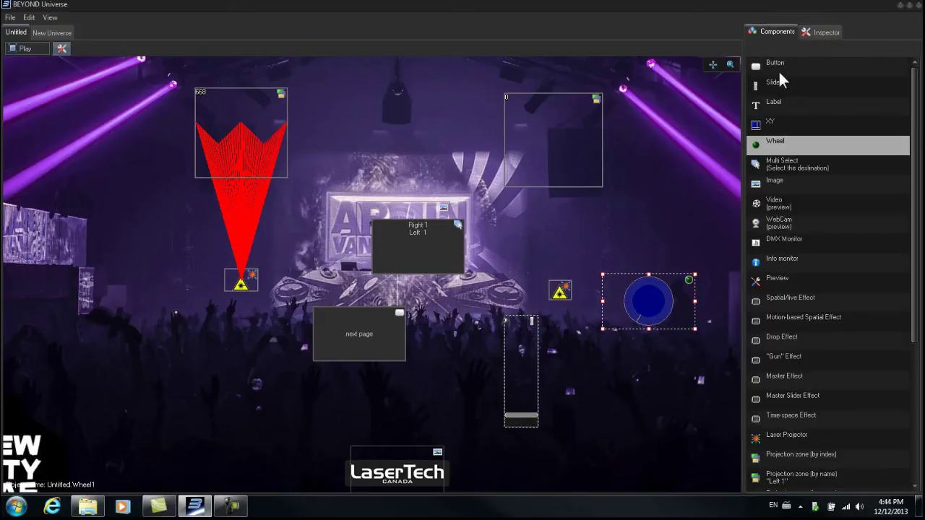
left_click(828, 34)
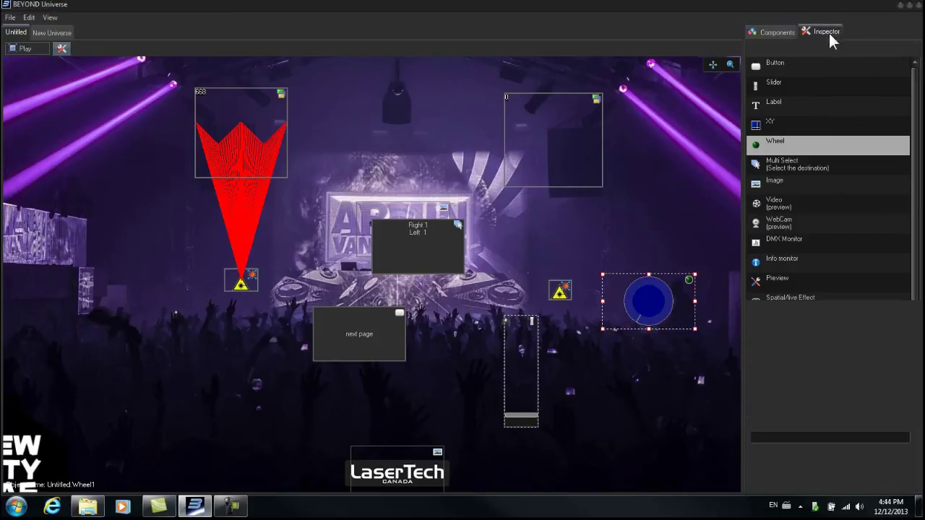
Link the wheel's value to the external variable MASTER.Zoom from the object tree
left_click_drag(916, 249, 919, 299)
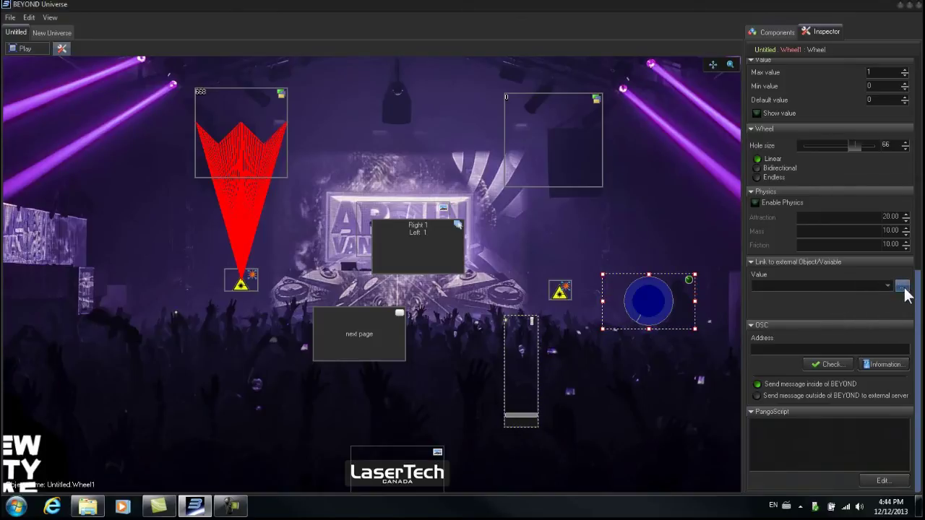
left_click(901, 286)
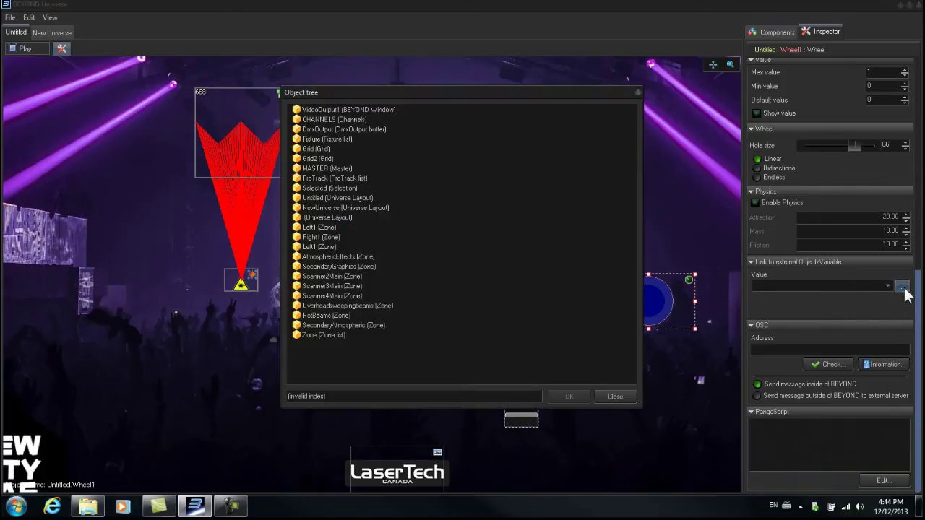
double_click(300, 167)
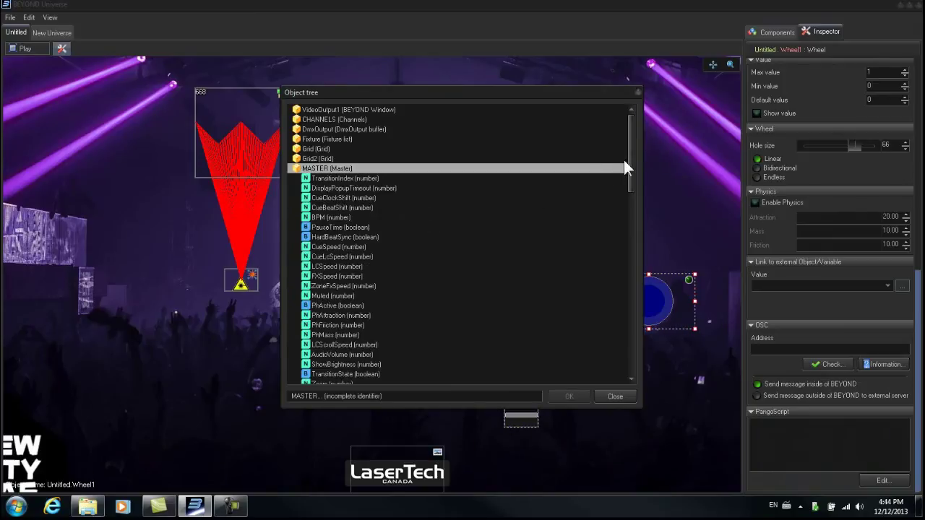
left_click_drag(631, 158, 628, 169)
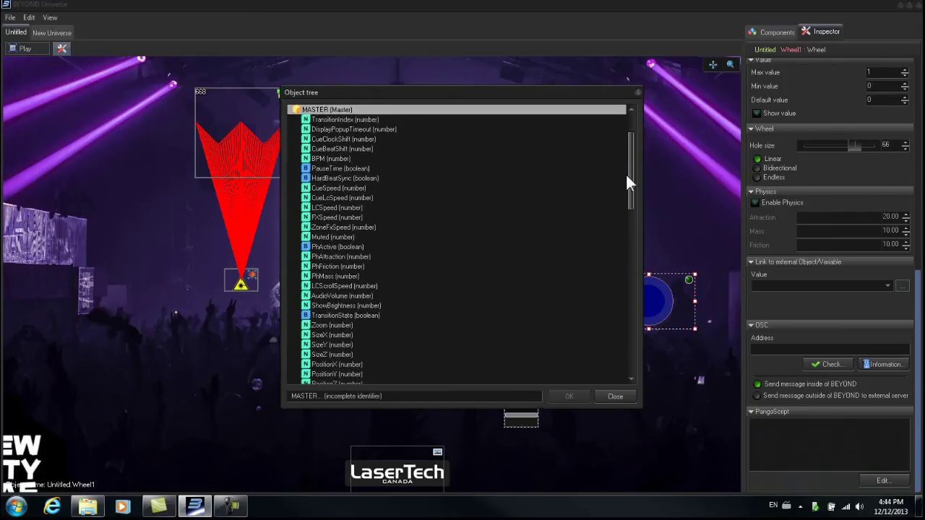
left_click_drag(626, 174, 639, 222)
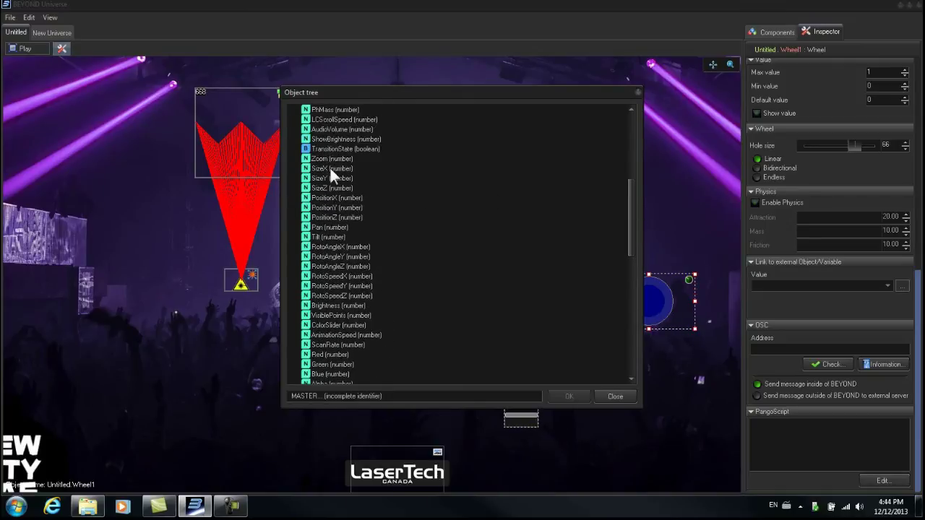
left_click(316, 159)
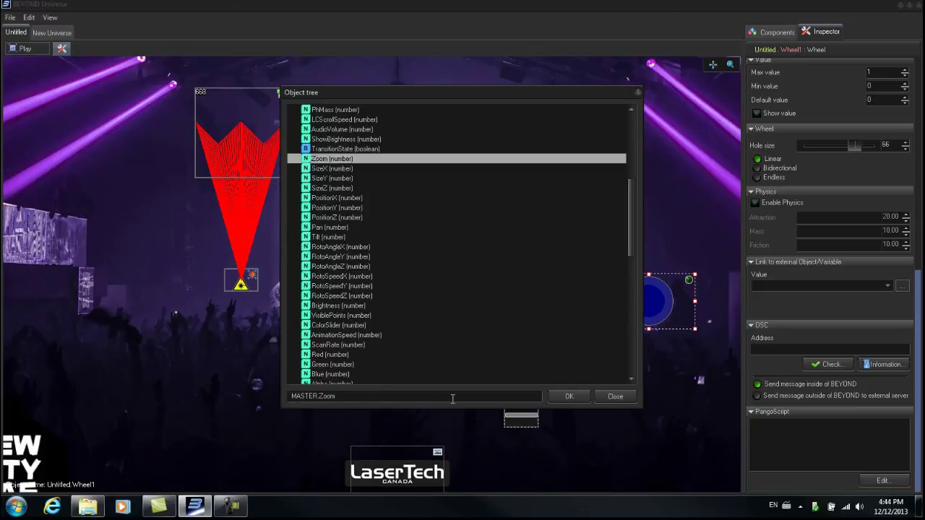
left_click(569, 396)
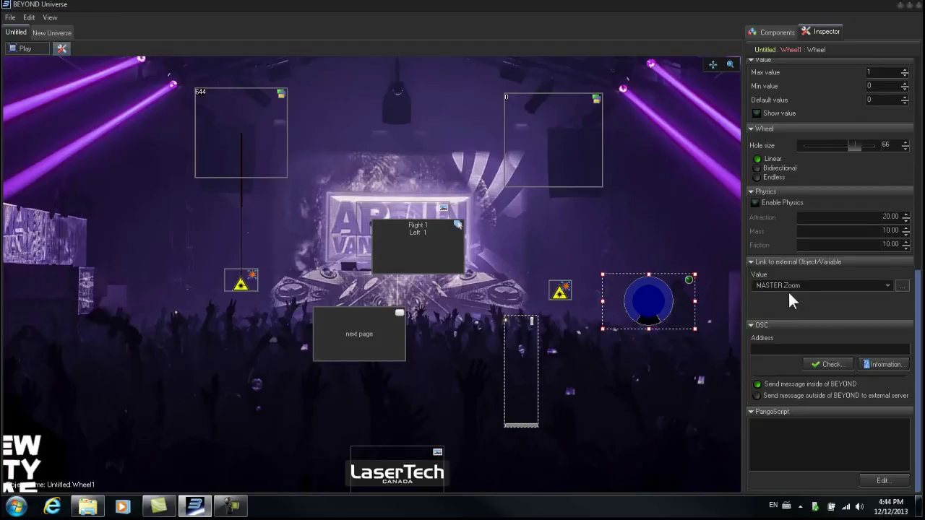
Test the wheel in play mode with the universe window restored beside the Live Control zoom settings, ending in edit mode
left_click_drag(917, 309, 915, 296)
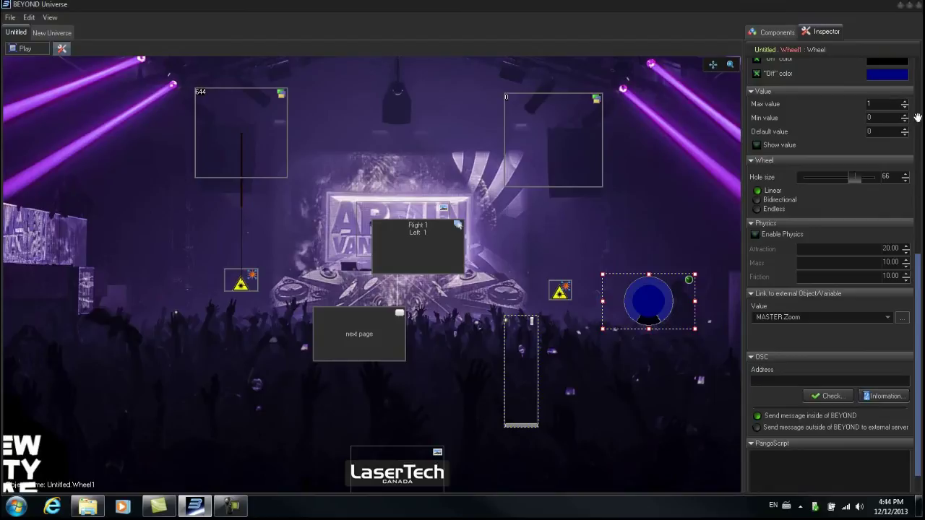
left_click(909, 6)
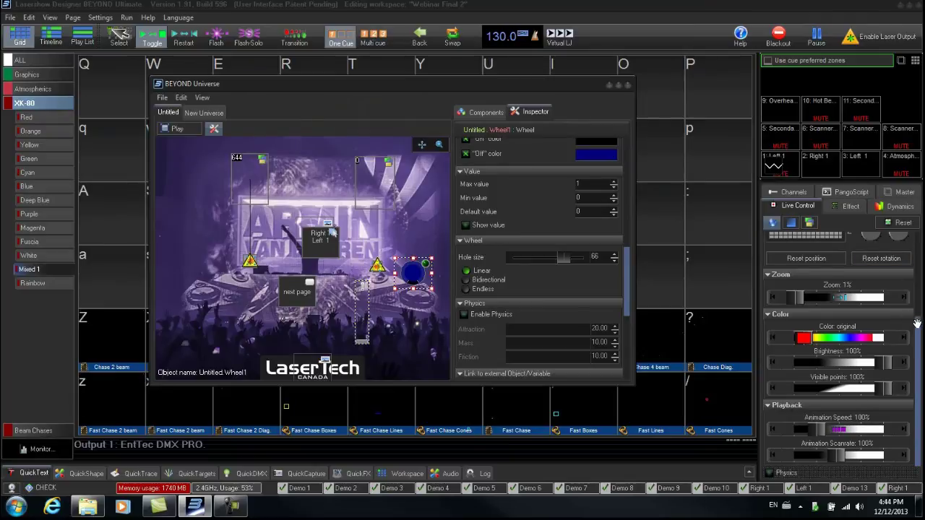
scroll(912, 325, "up", 2)
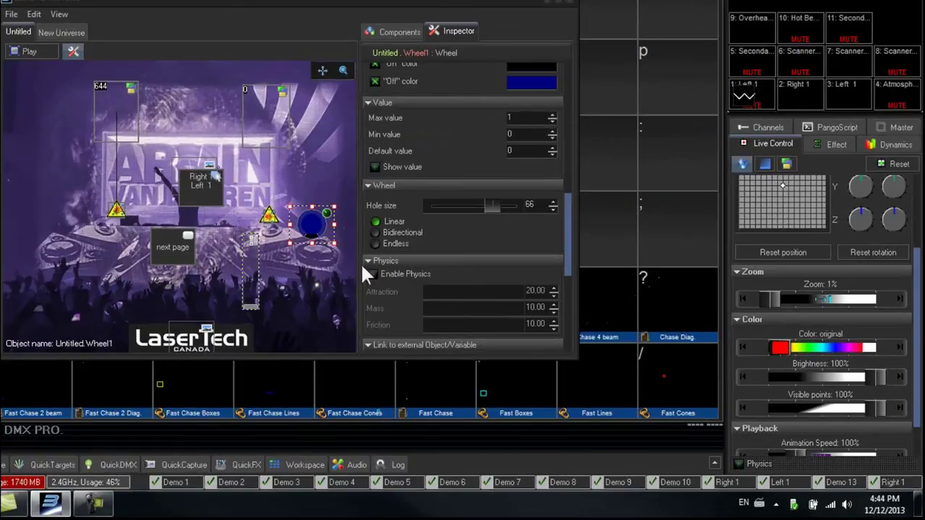
left_click(22, 52)
left_click(22, 52)
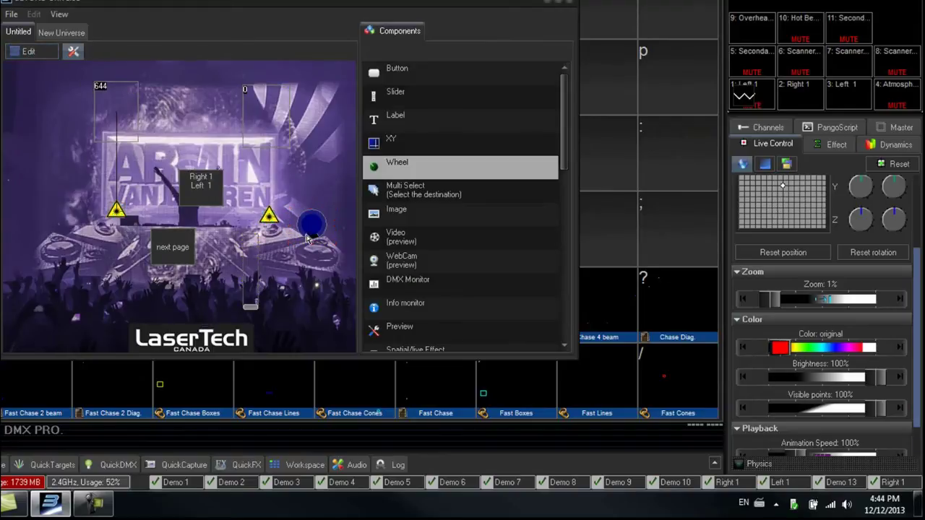
left_click_drag(312, 236, 341, 224)
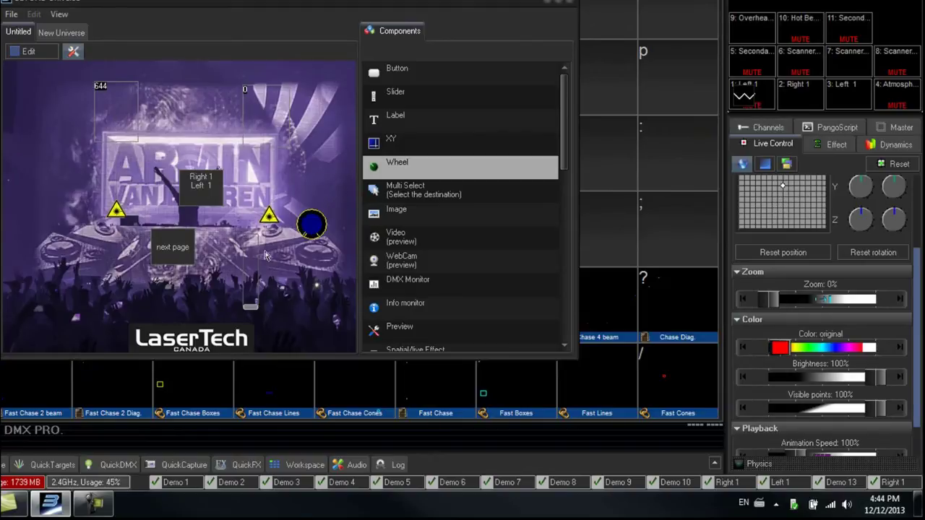
left_click_drag(329, 230, 341, 200)
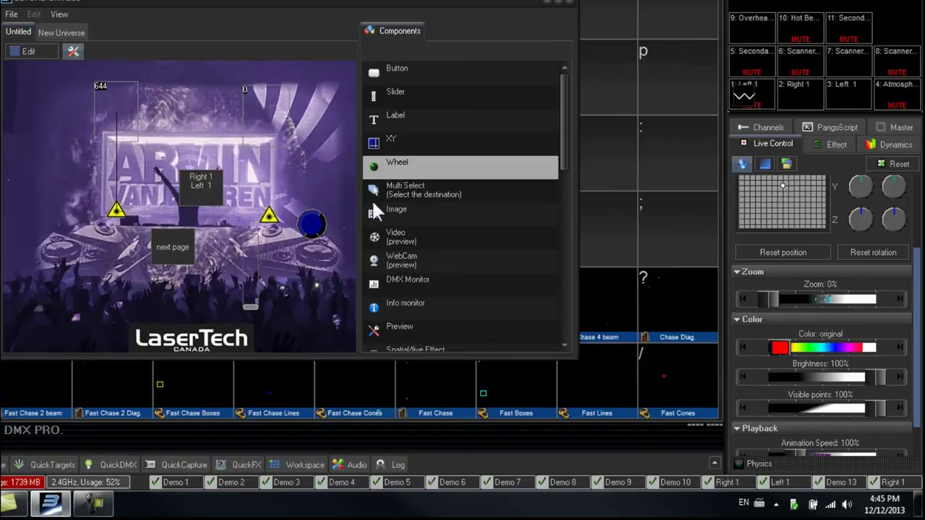
left_click(35, 50)
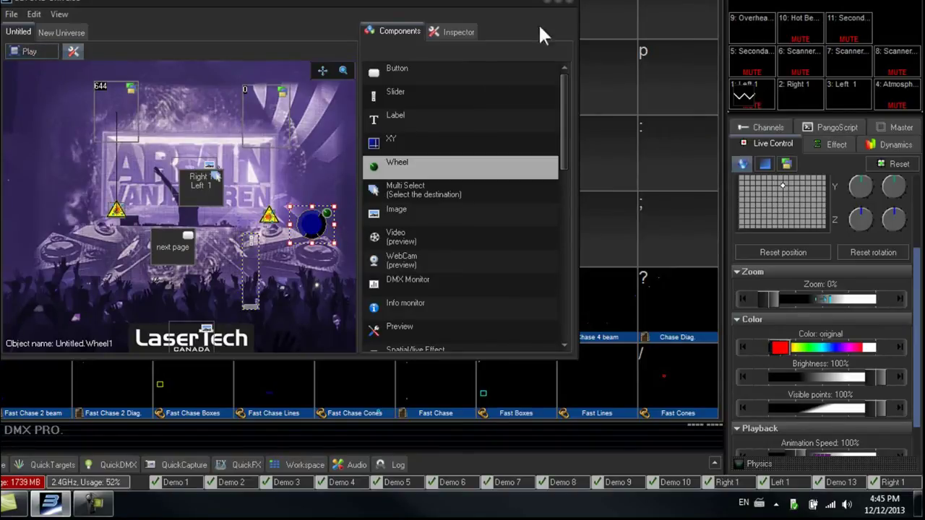
In the maximized universe, set the wheel's maximum value to 100 and its default value to 1
left_click(560, 7)
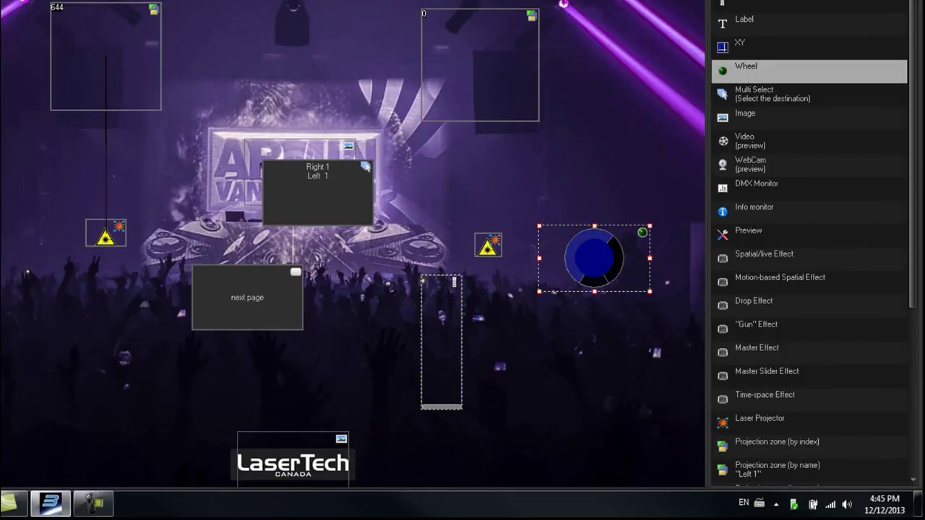
scroll(881, 87, "down", 5)
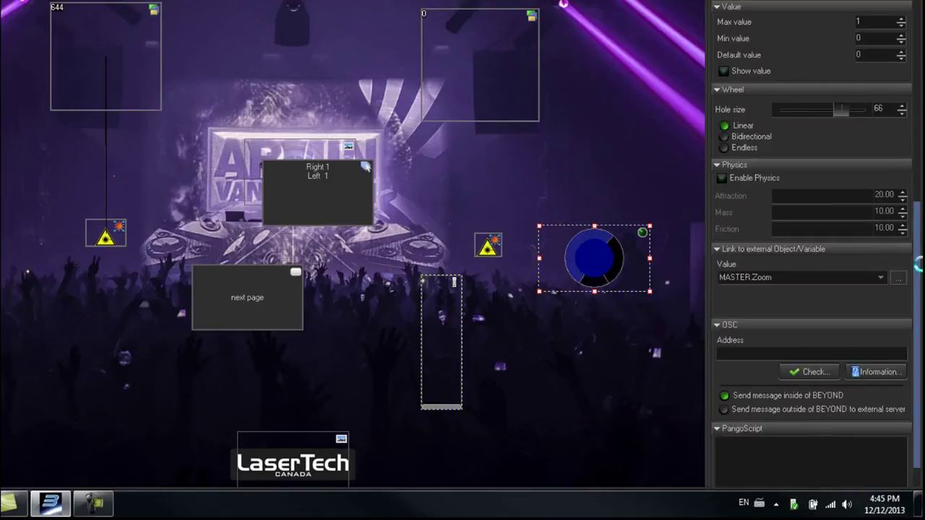
scroll(915, 264, "up", 3)
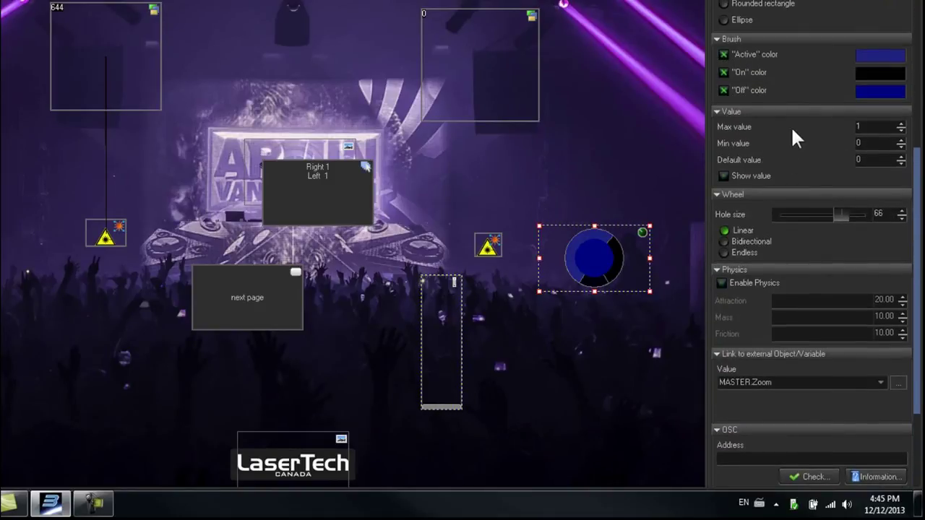
double_click(869, 158)
type("100")
double_click(874, 143)
double_click(881, 124)
type("100")
double_click(877, 161)
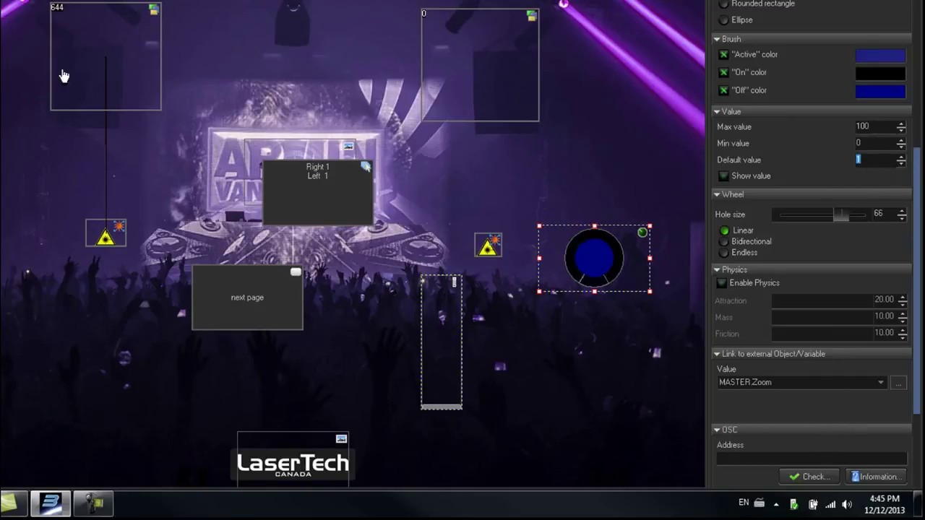
Turn the wheel in play mode to test its new value range against the Live Control zoom
key("Escape")
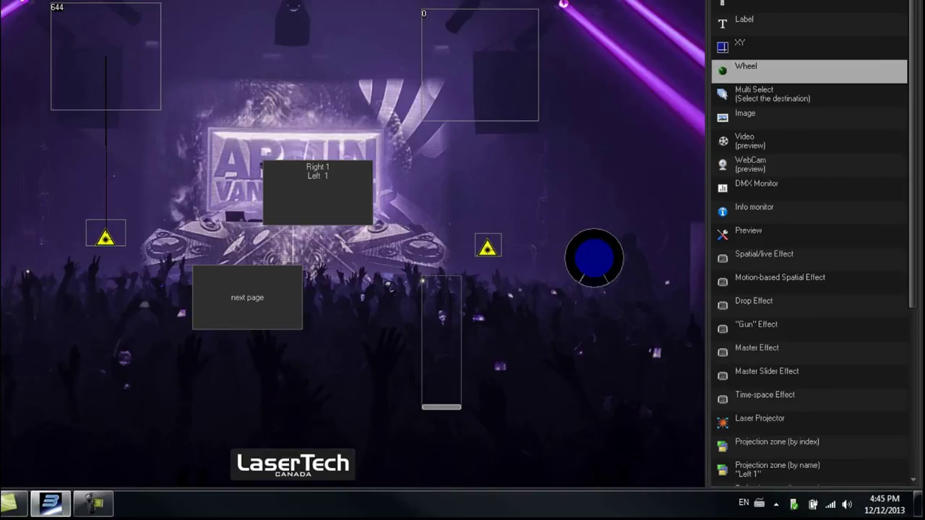
key("Escape")
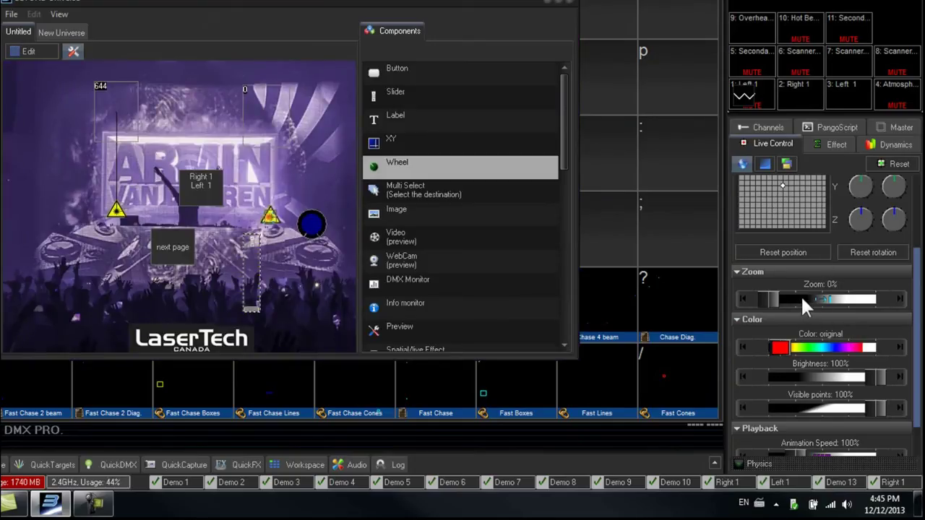
left_click(310, 230)
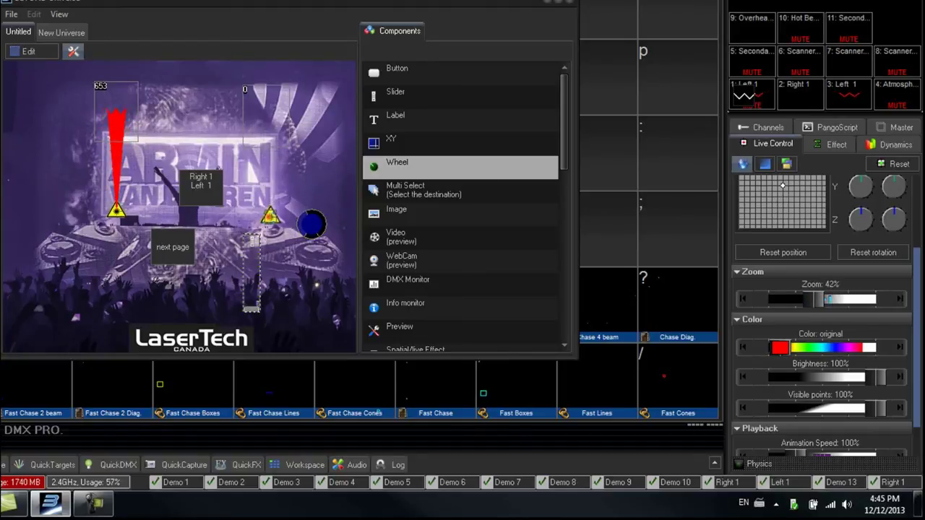
Return the maximized universe to edit mode and place a Master Effect below and slightly left of the left laser projector
left_click(559, 6)
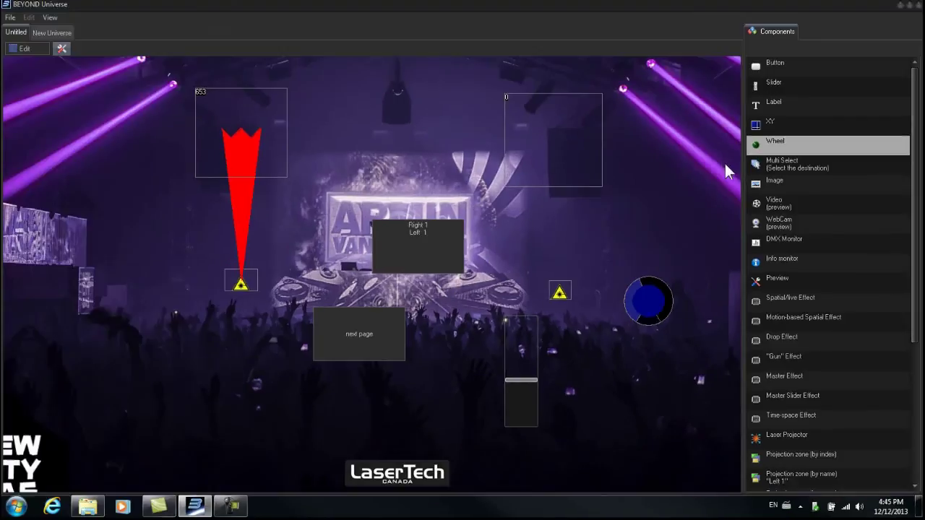
left_click(29, 51)
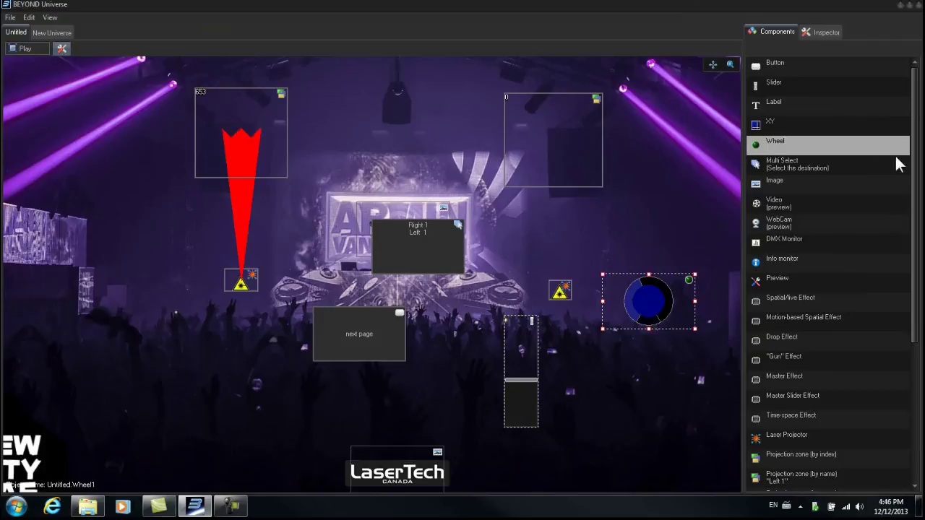
left_click_drag(914, 155, 914, 208)
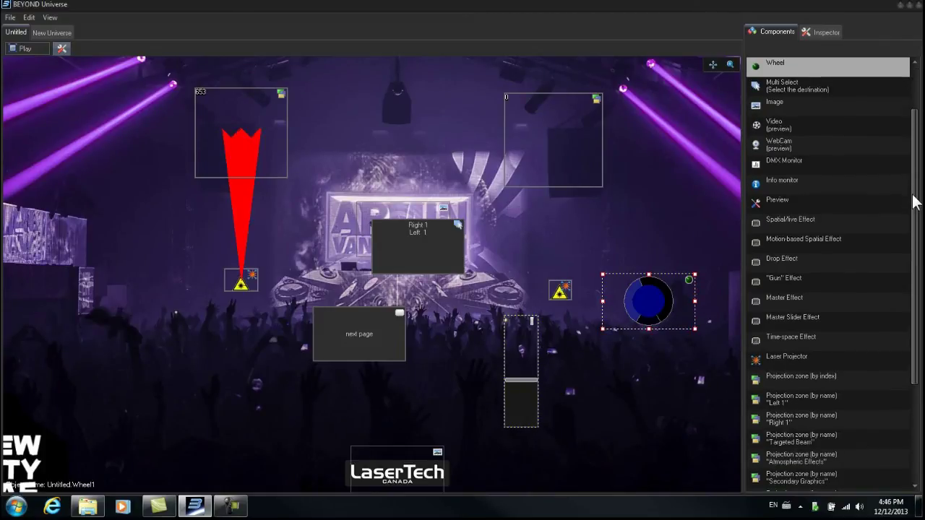
left_click(759, 301)
left_click_drag(758, 301, 161, 374)
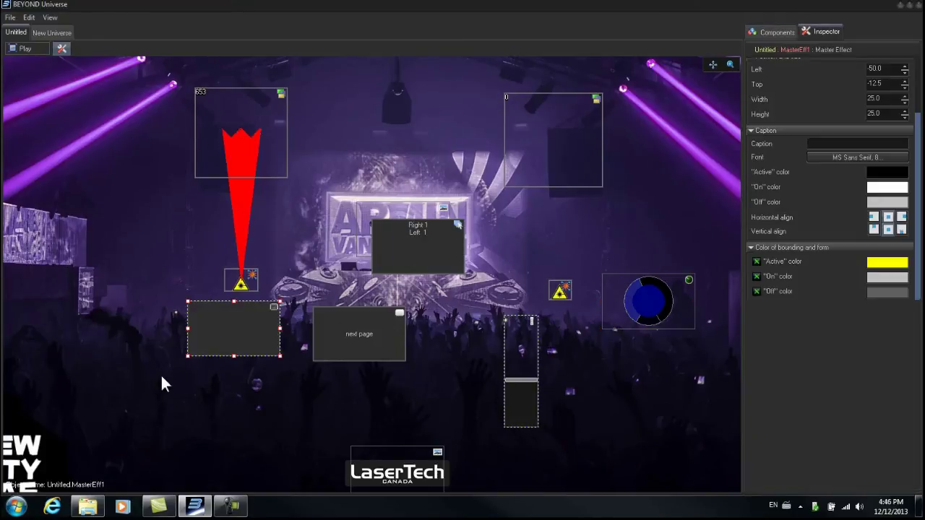
left_click_drag(219, 332, 178, 367)
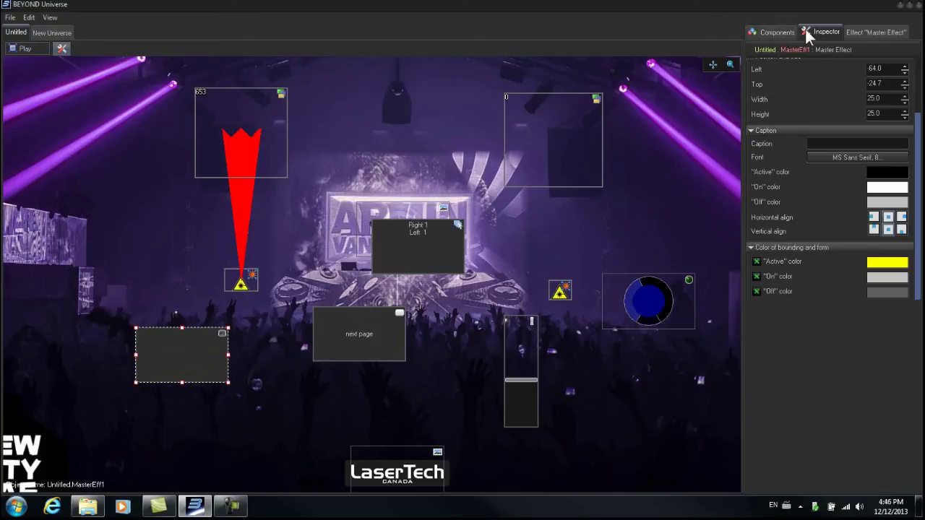
Enable Toggle Mode for the Master Effect button and activate it in play mode
left_click(781, 32)
left_click(823, 32)
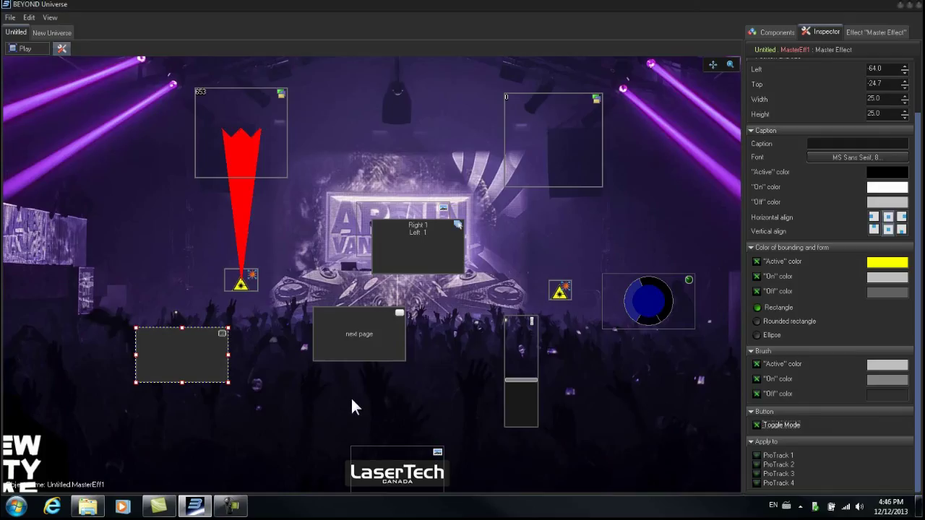
left_click(26, 48)
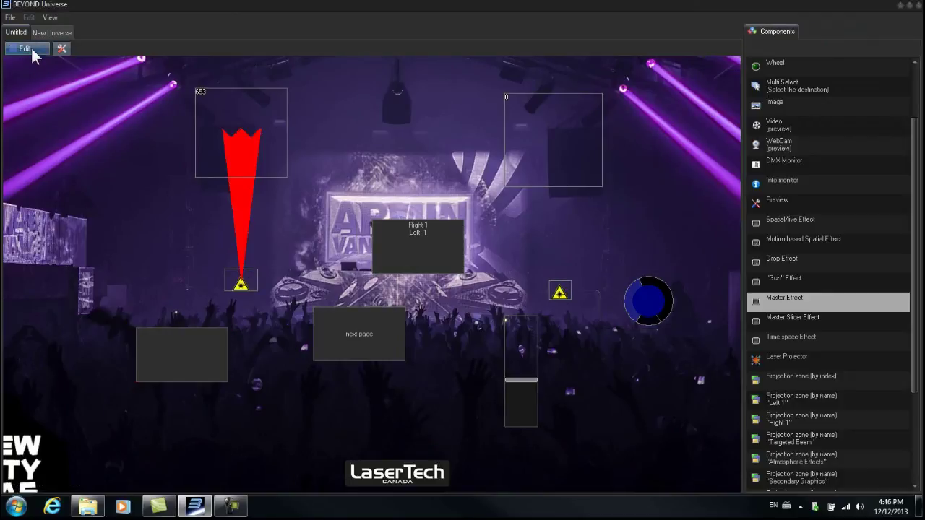
left_click(165, 358)
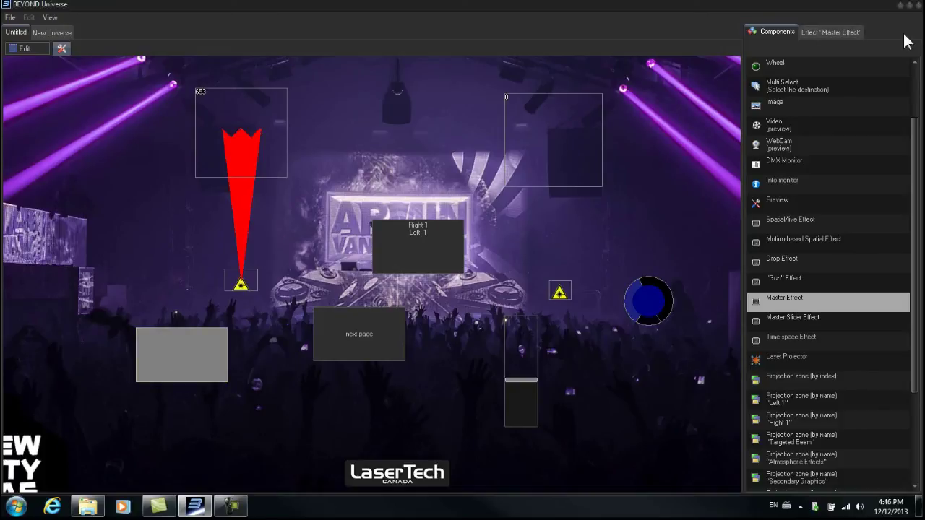
Add an oscillating Brightness effect to the Master Effect
left_click(843, 38)
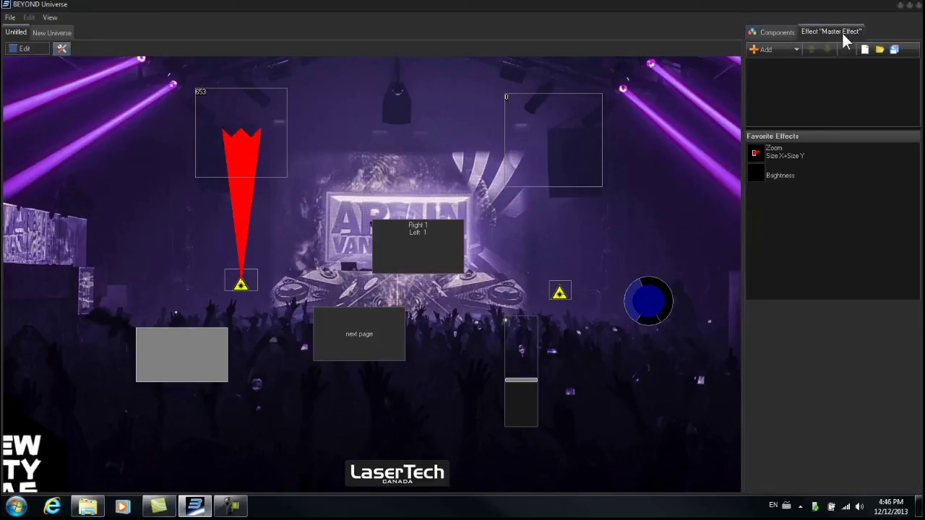
left_click(797, 50)
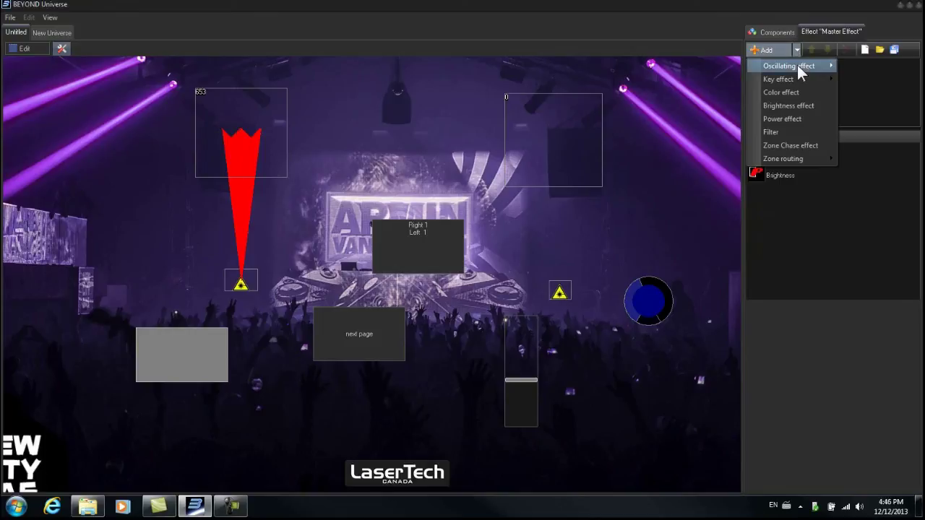
mouse_move(820, 65)
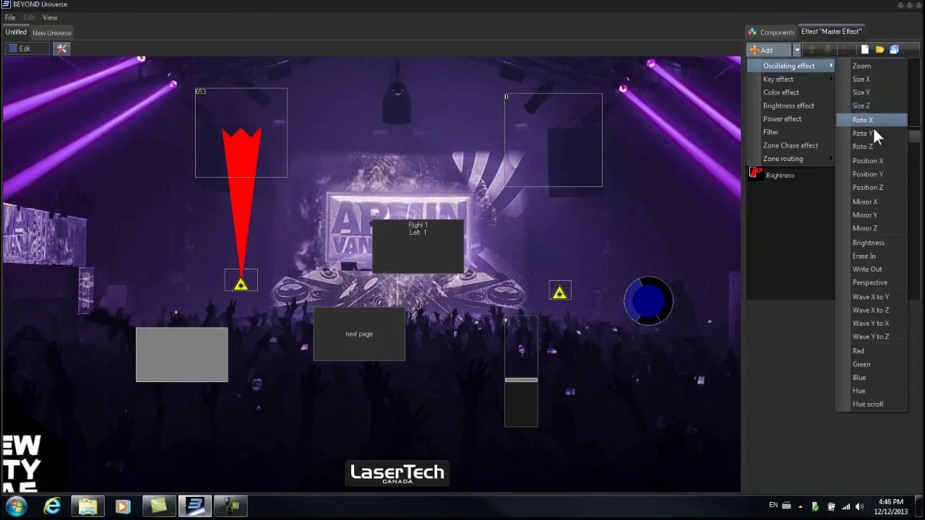
left_click(880, 242)
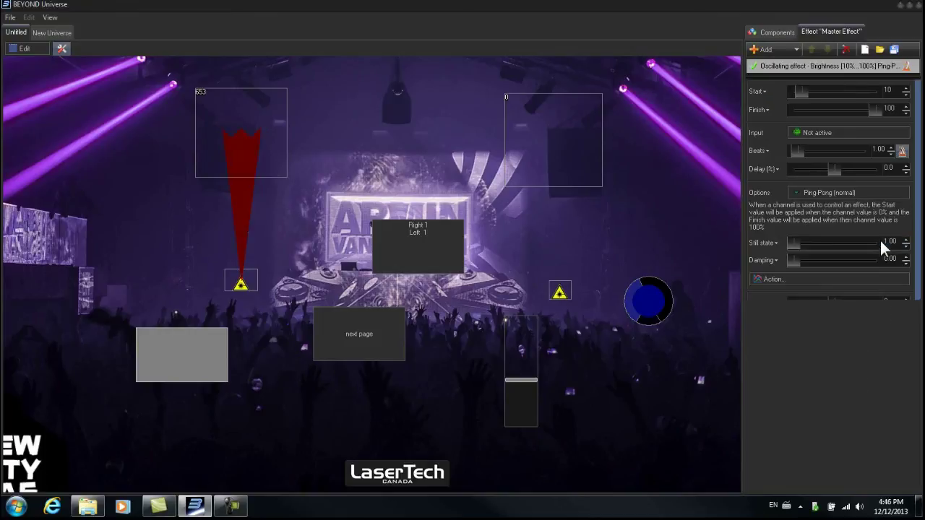
Set the oscillating Brightness effect's start value to 0 and its waveform option to 2 discrete steps
left_click_drag(804, 89, 770, 87)
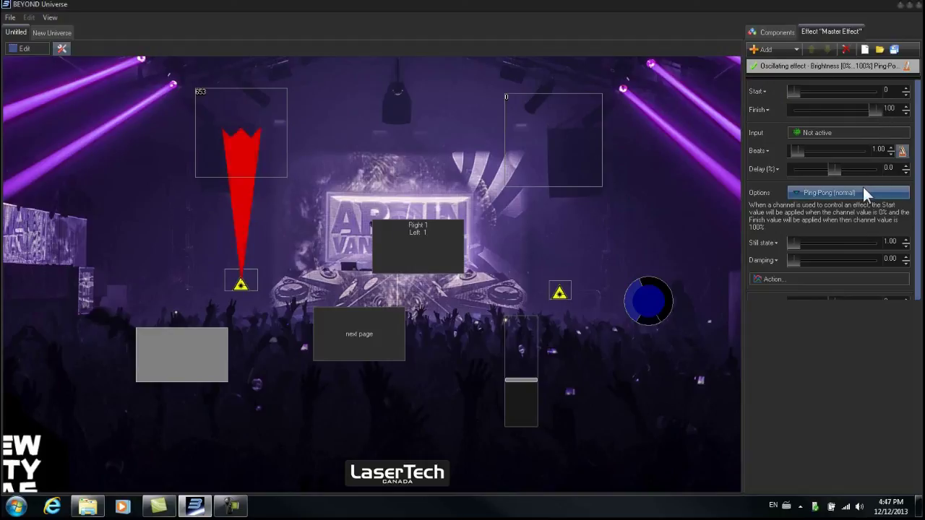
left_click(824, 192)
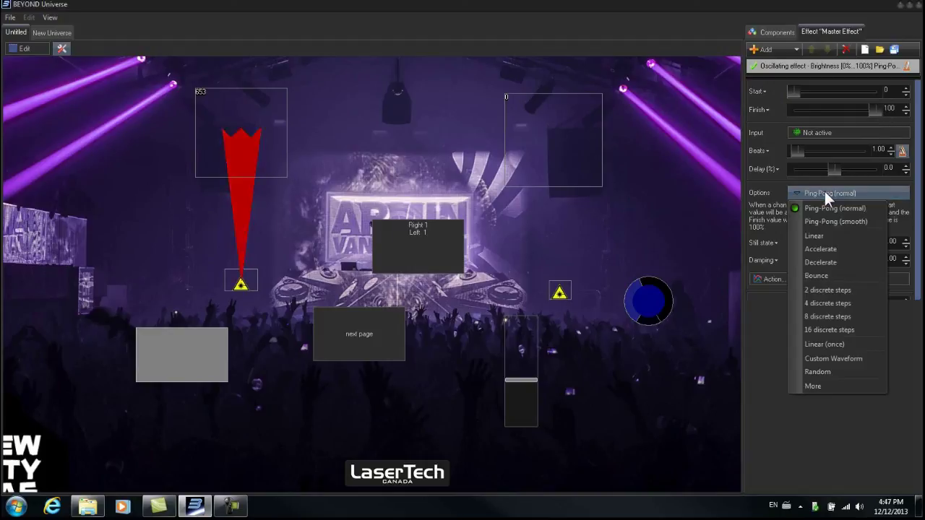
left_click(817, 287)
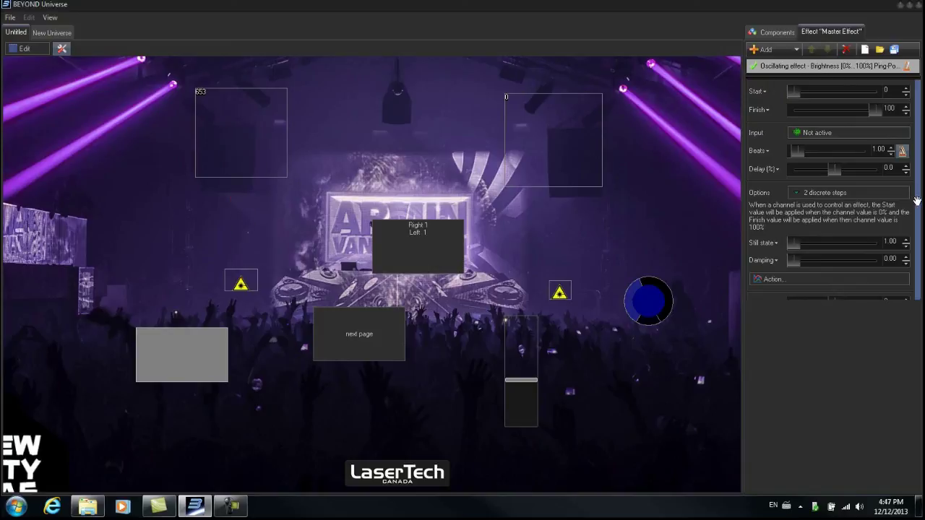
Set the Brightness effect's duration to 0.10 beats
left_click(791, 32)
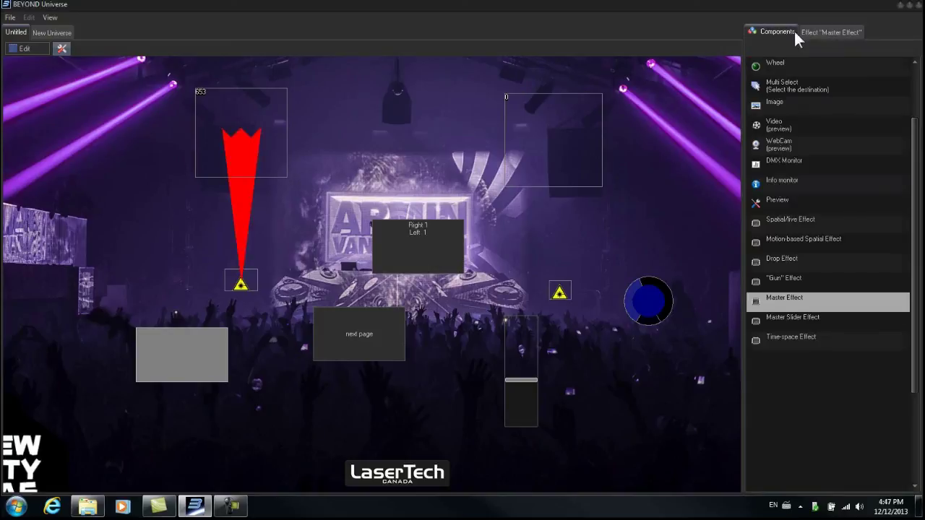
left_click(812, 31)
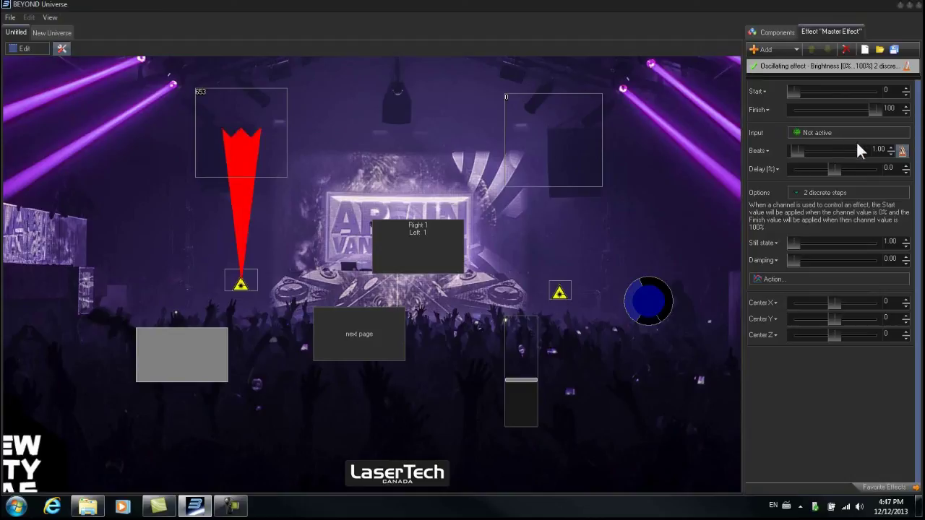
left_click(762, 149)
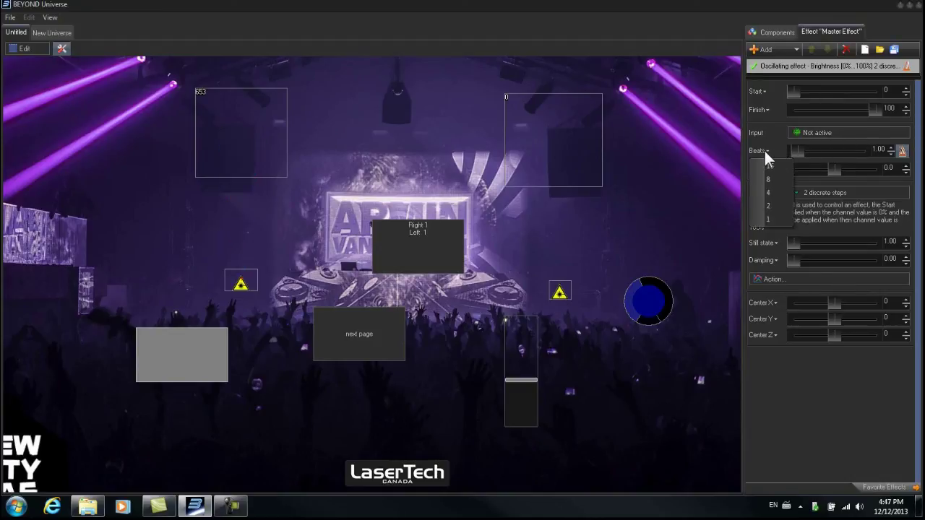
left_click(800, 149)
mouse_move(800, 149)
left_mouse_down()
mouse_move(816, 145)
mouse_move(785, 148)
left_mouse_up()
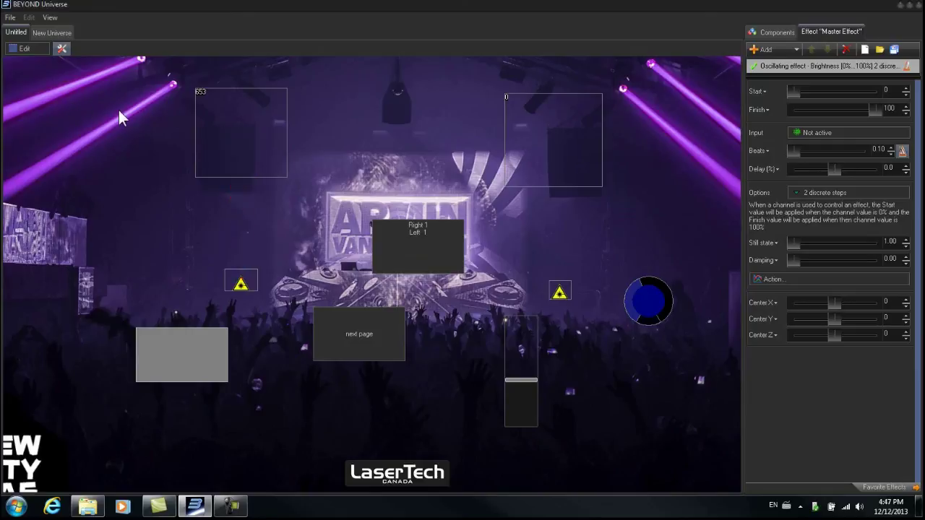
Toggle the Master Effect button off and on repeatedly to test the strobe, ending with it off
left_click(174, 352)
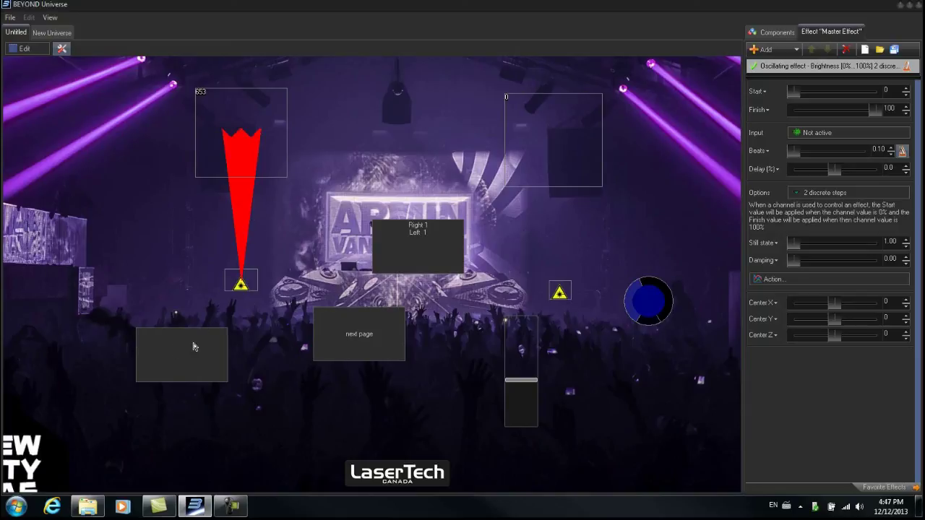
left_click(193, 347)
left_click(193, 347)
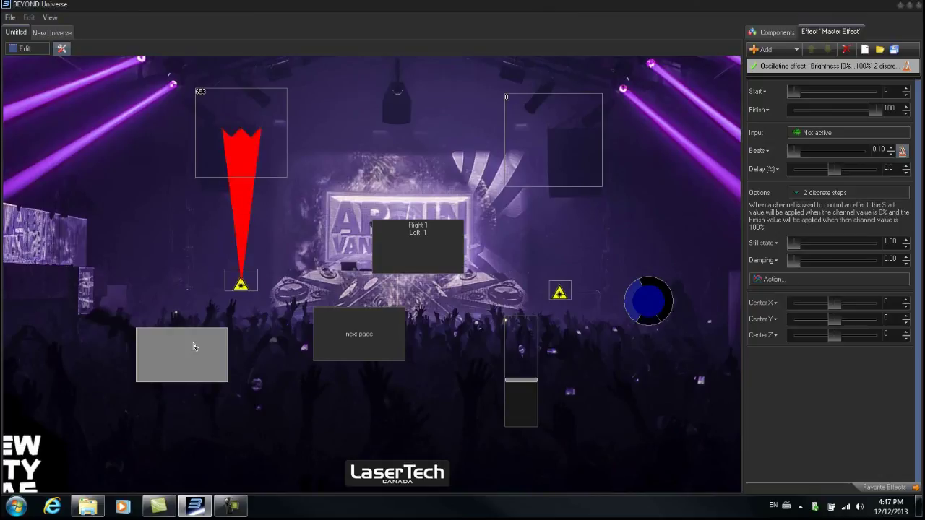
left_click(193, 347)
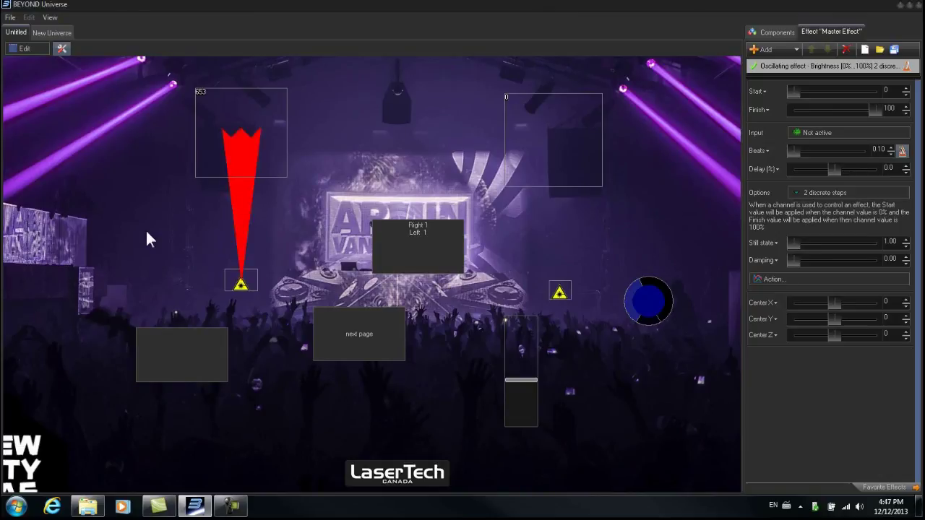